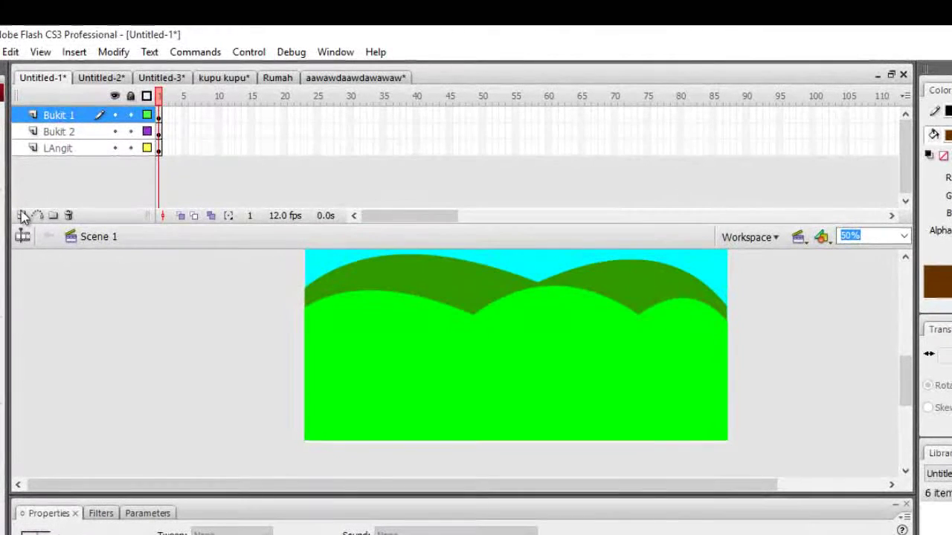
# Add a new layer above Bukit 1 and copy the tree's crown and trunk from the Untitled-2 document
pyautogui.click(43, 161)
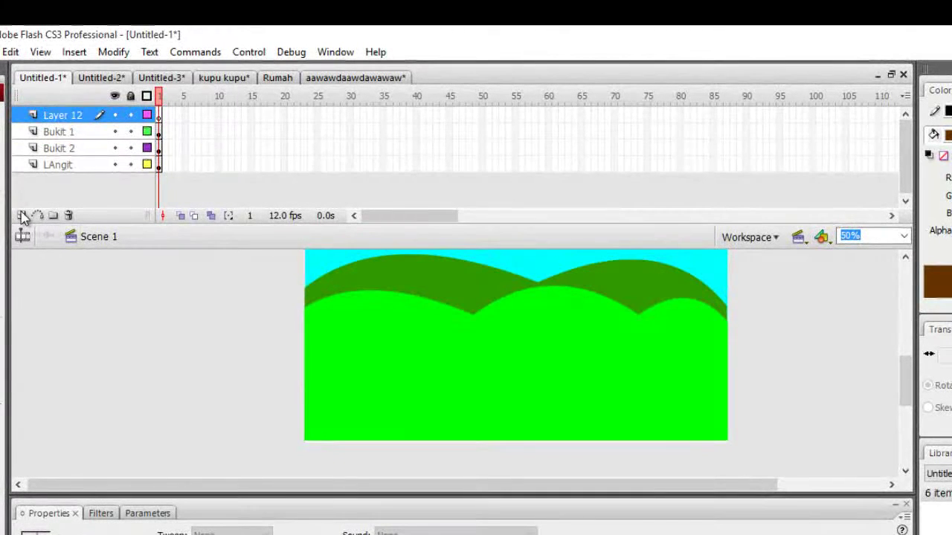
pyautogui.click(158, 114)
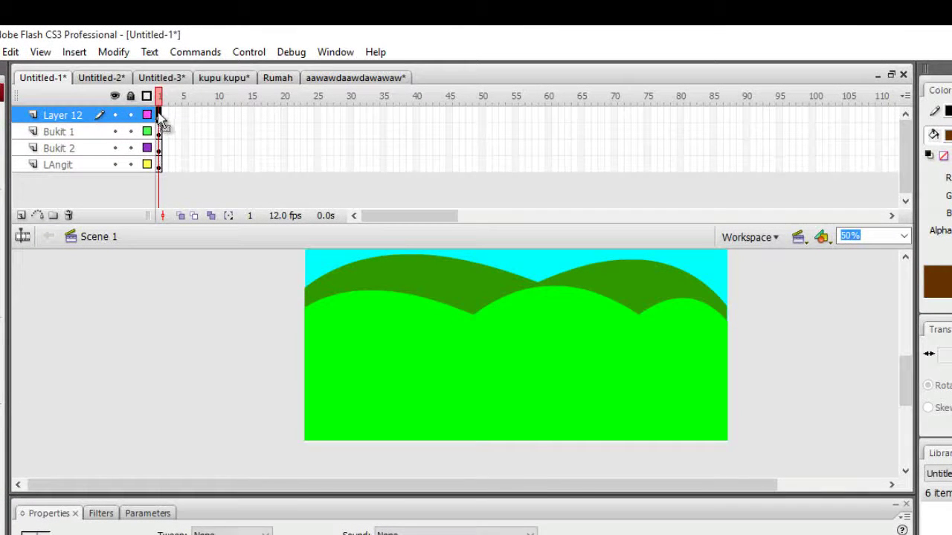
pyautogui.click(111, 82)
pyautogui.scroll(-2, 430, 346)
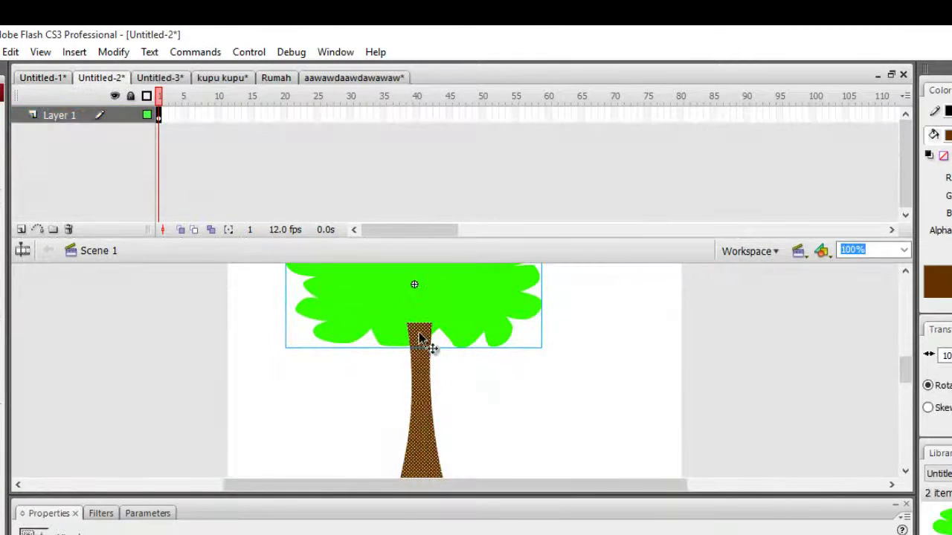
pyautogui.click(419, 328)
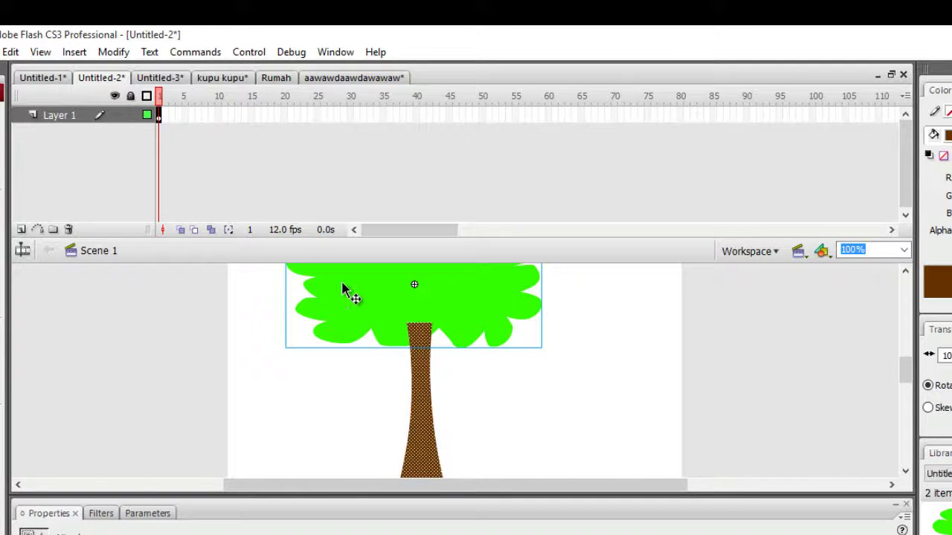
pyautogui.rightClick(363, 302)
pyautogui.click(417, 330)
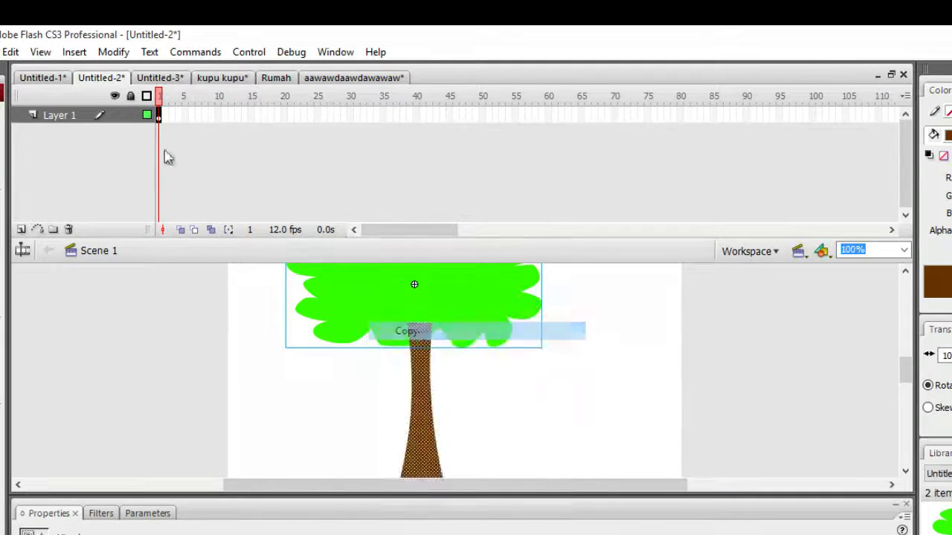
# Paste the copied tree into the new top layer of the Untitled-1 document
pyautogui.click(48, 78)
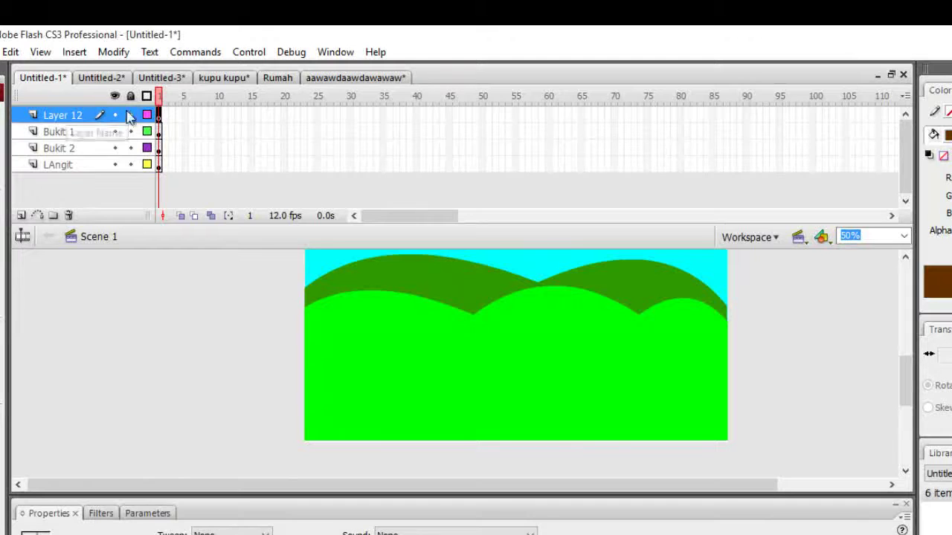
pyautogui.rightClick(270, 299)
pyautogui.click(311, 349)
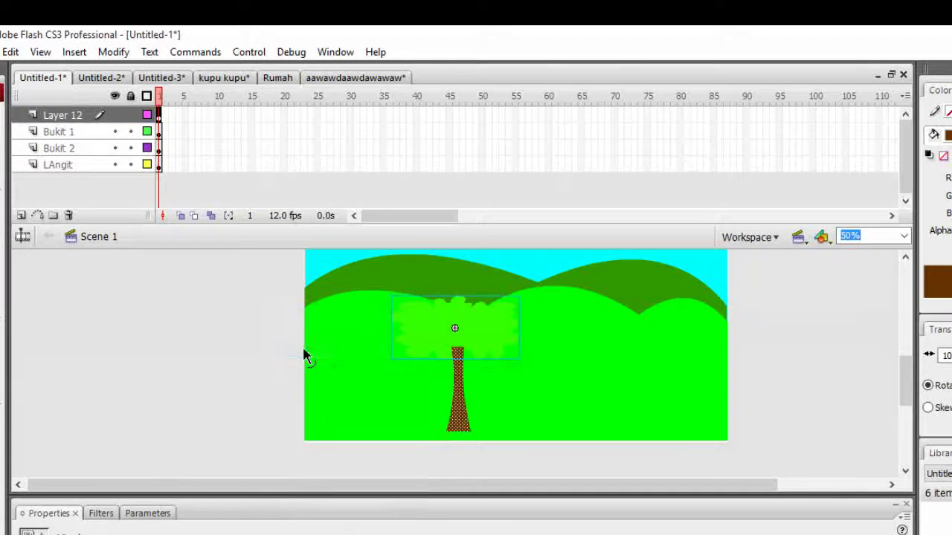
pyautogui.click(353, 346)
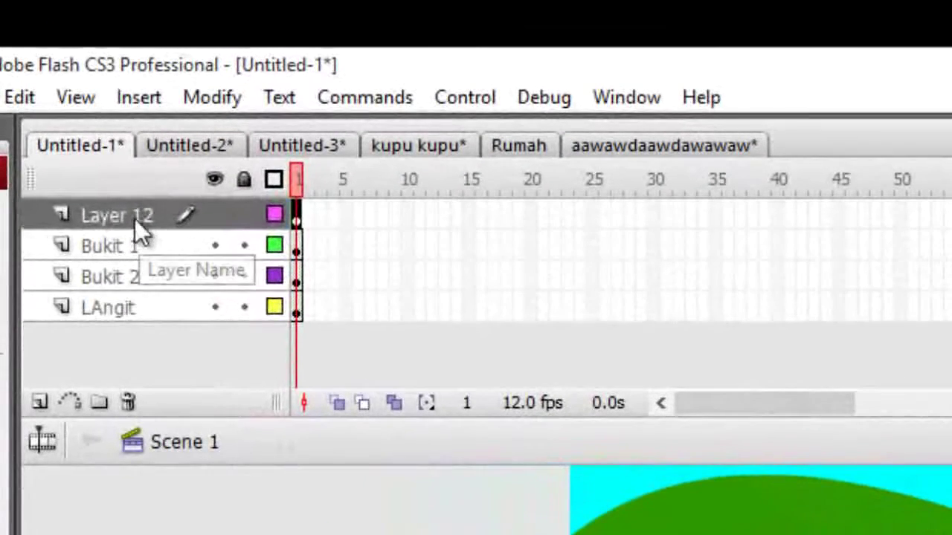
# Rename the layer that holds the tree as Pohon
pyautogui.doubleClick(135, 217)
pyautogui.write('Po')
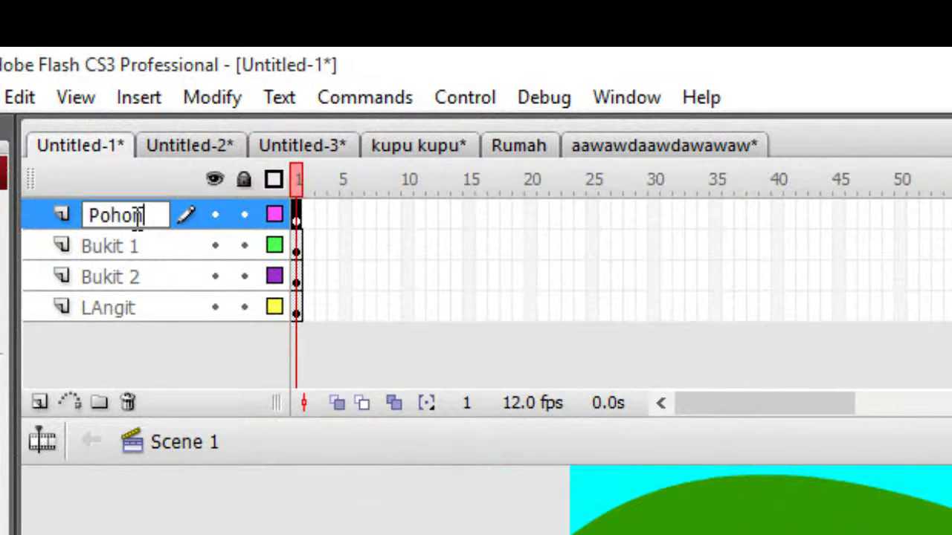
pyautogui.write('hon')
pyautogui.press('Return')
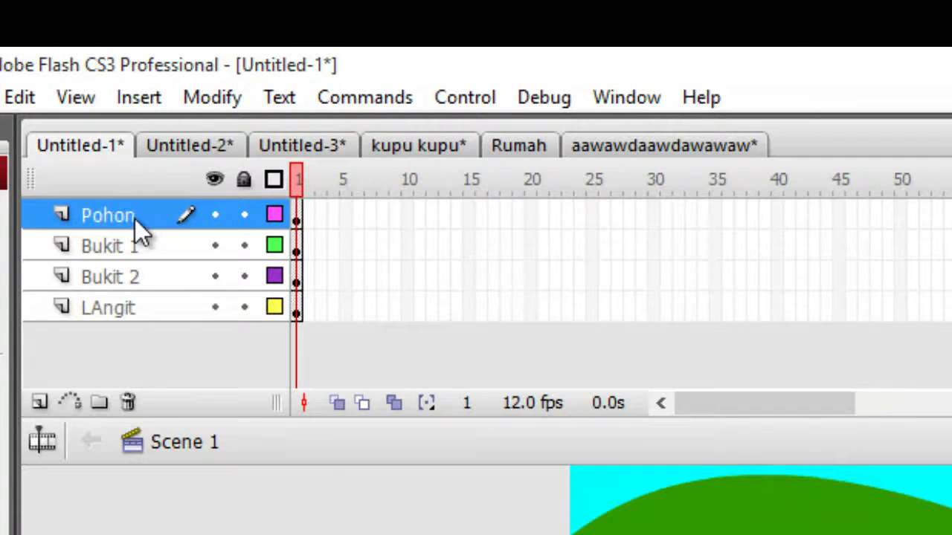
# Add a new layer above Pohon and copy the grass from the Untitled-3 document
pyautogui.click(36, 406)
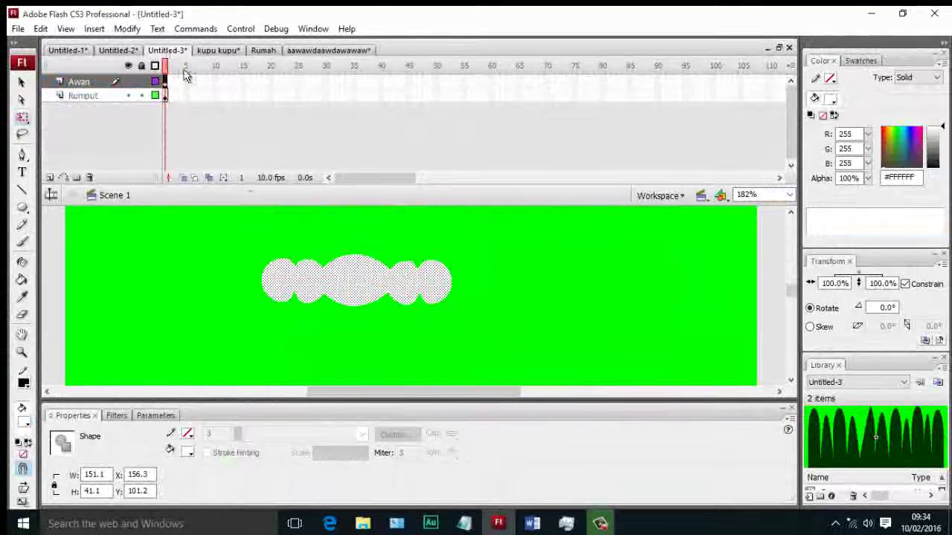
pyautogui.click(685, 292)
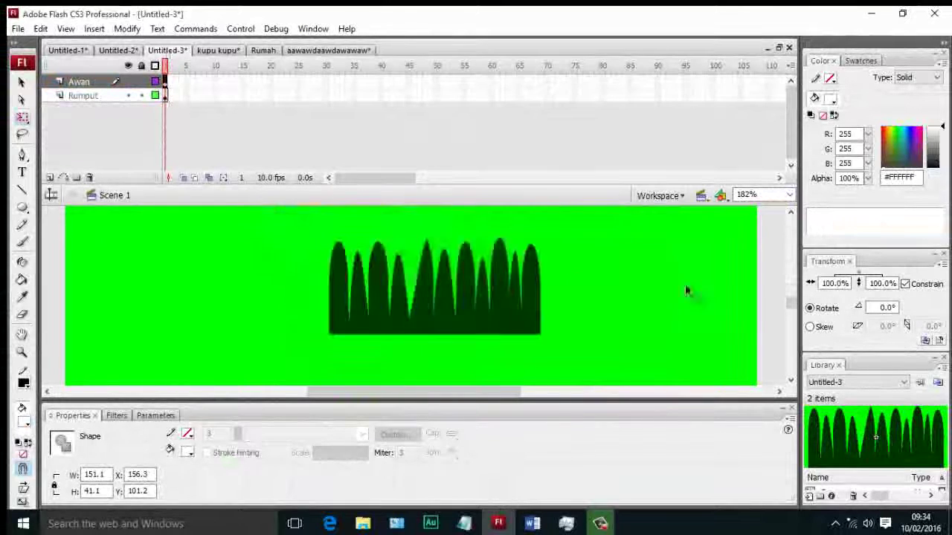
pyautogui.click(439, 299)
pyautogui.rightClick(438, 299)
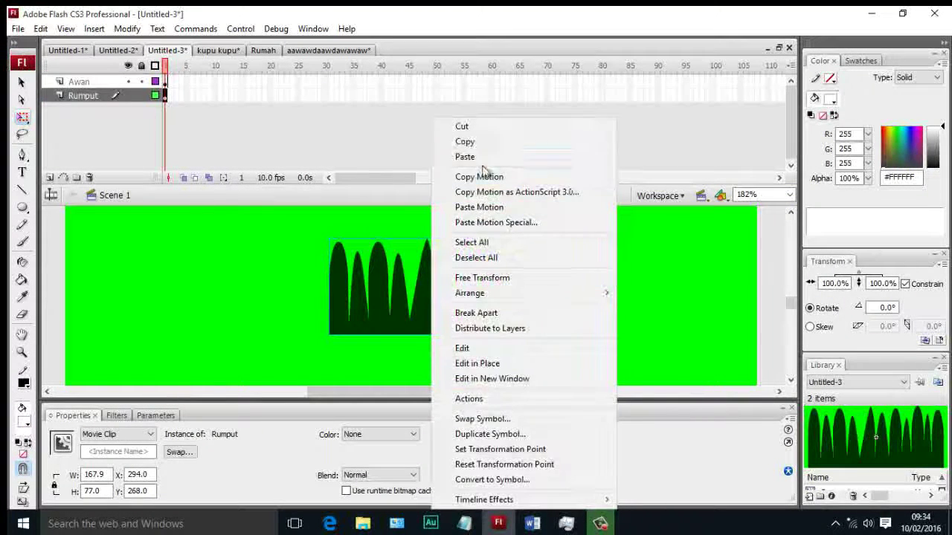
pyautogui.click(472, 143)
# Paste the copied grass into the new top layer of the Untitled-1 document
pyautogui.click(68, 50)
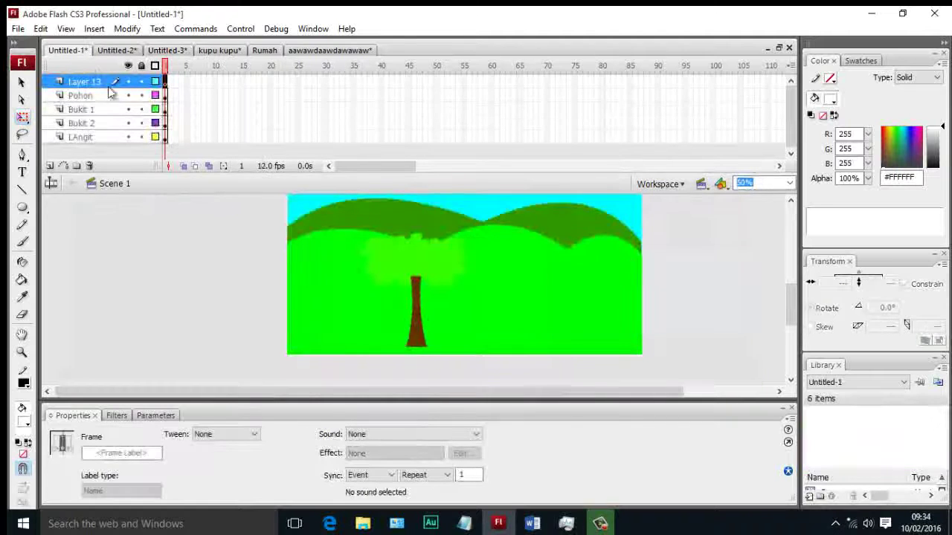
pyautogui.rightClick(171, 194)
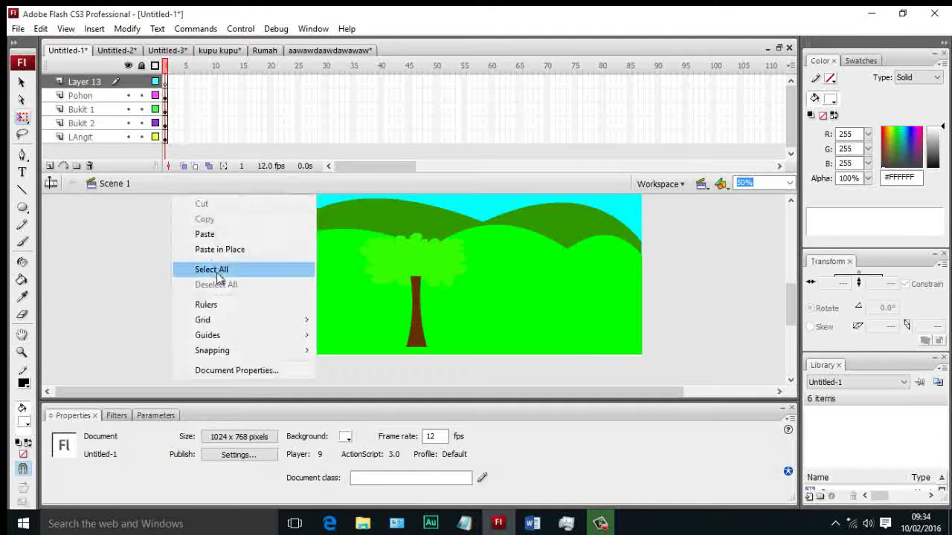
pyautogui.click(212, 237)
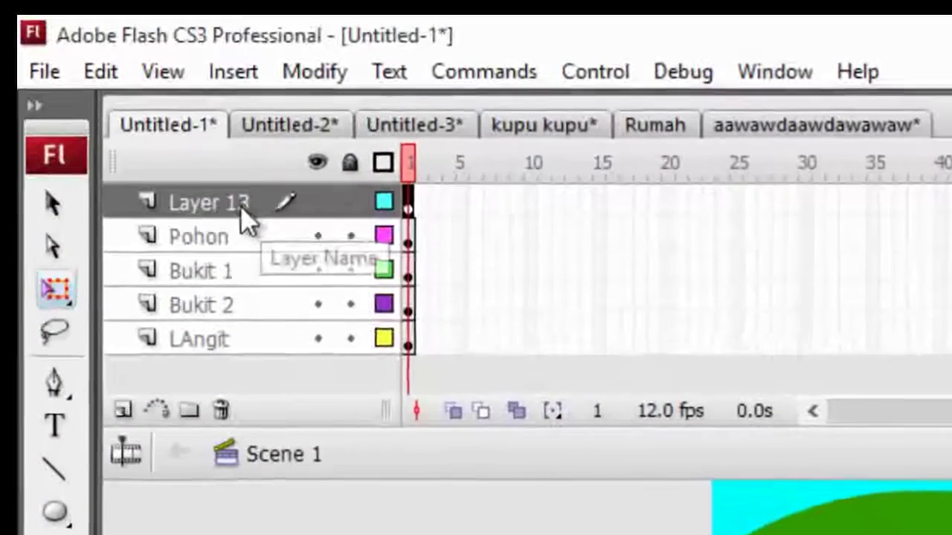
# Rename the layer that holds the grass as Rumput
pyautogui.doubleClick(98, 84)
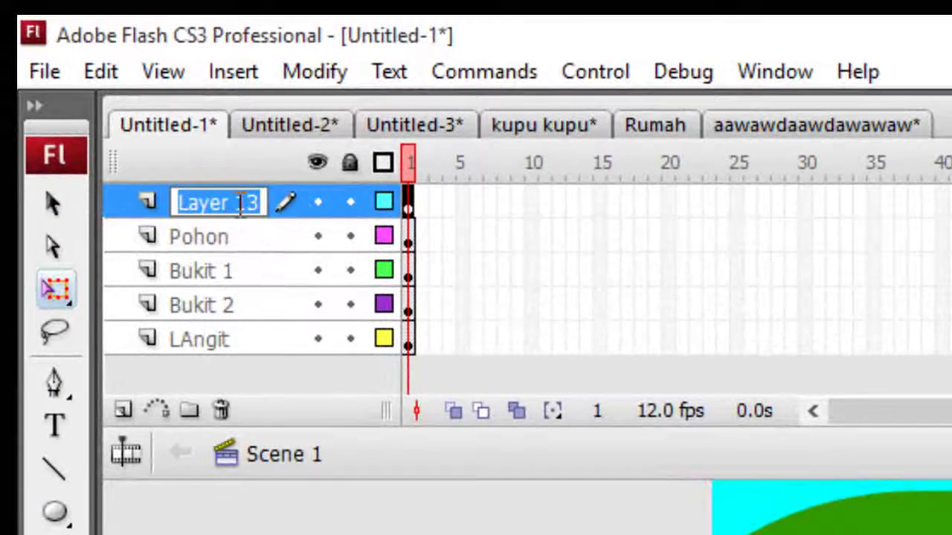
pyautogui.write('Rumput')
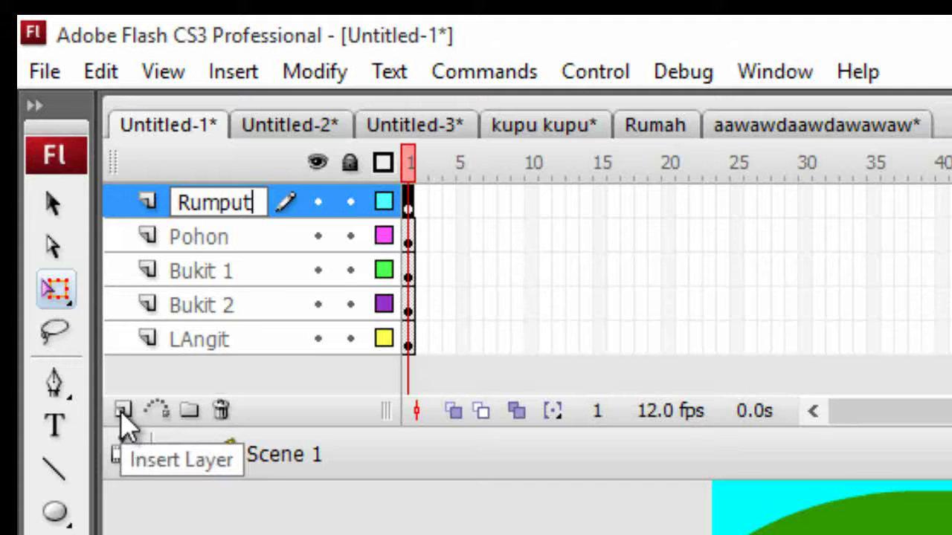
pyautogui.press('Return')
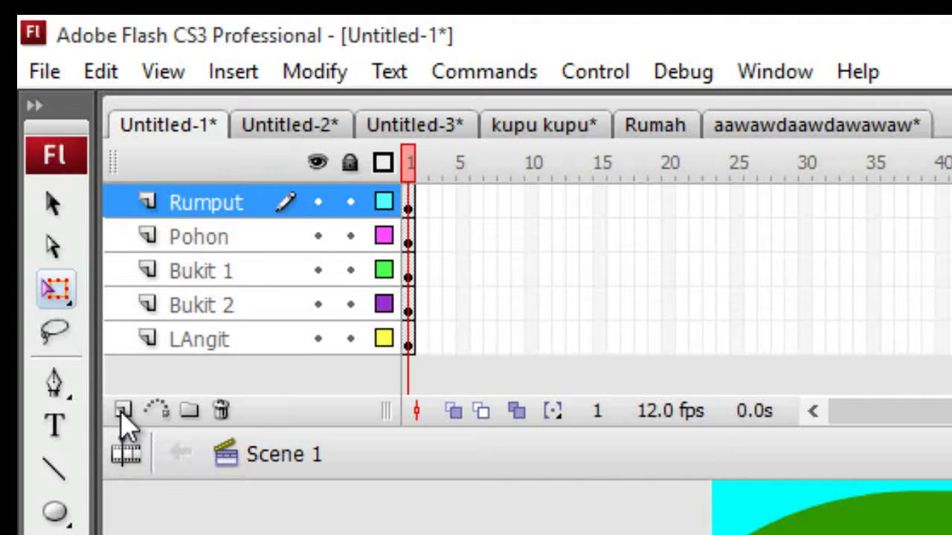
# Add a new layer above Rumput and copy the butterfly from the kupu kupu document
pyautogui.click(123, 410)
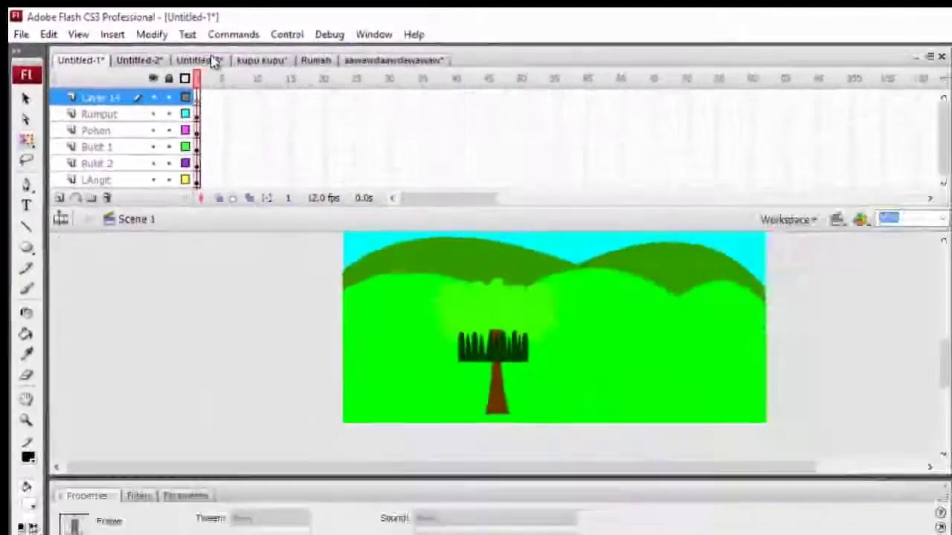
pyautogui.click(544, 125)
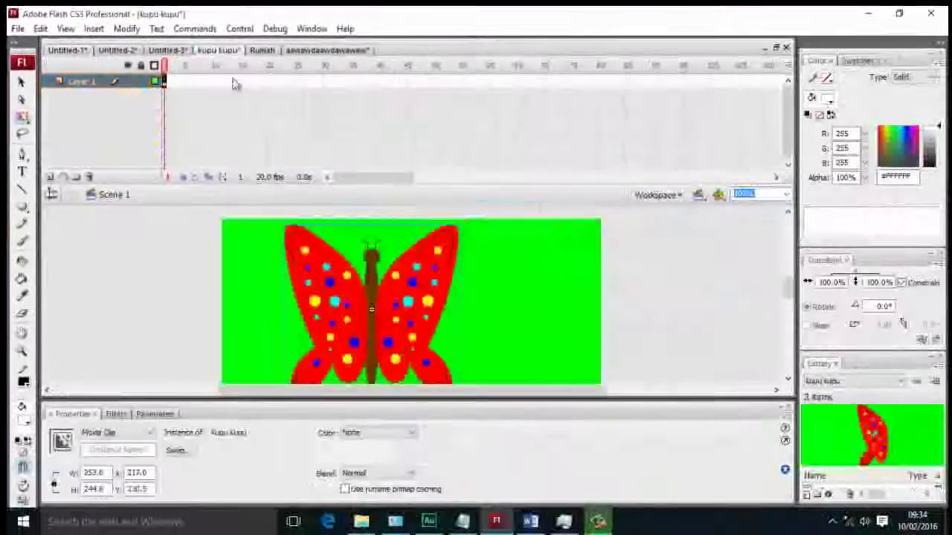
pyautogui.rightClick(374, 282)
pyautogui.click(431, 141)
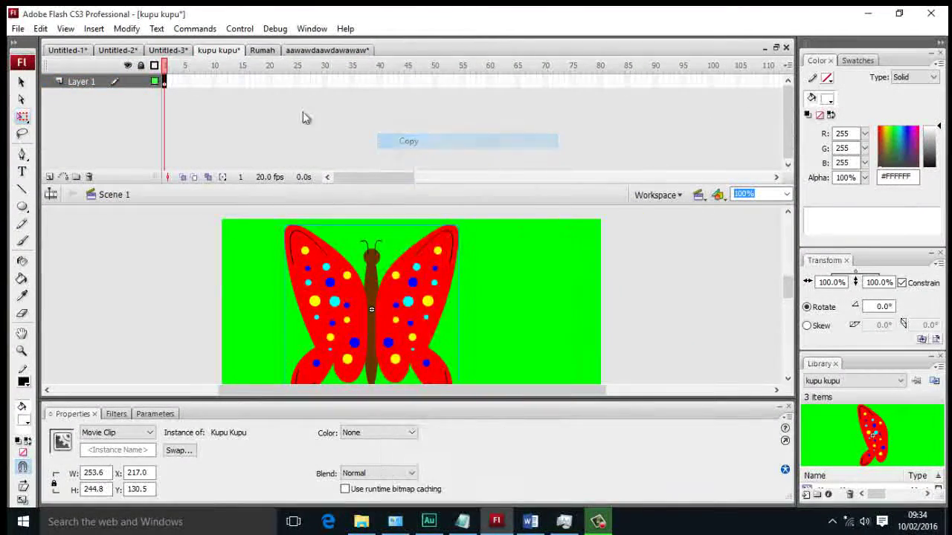
# Paste the copied butterfly into the new top layer of the Untitled-1 document
pyautogui.click(86, 51)
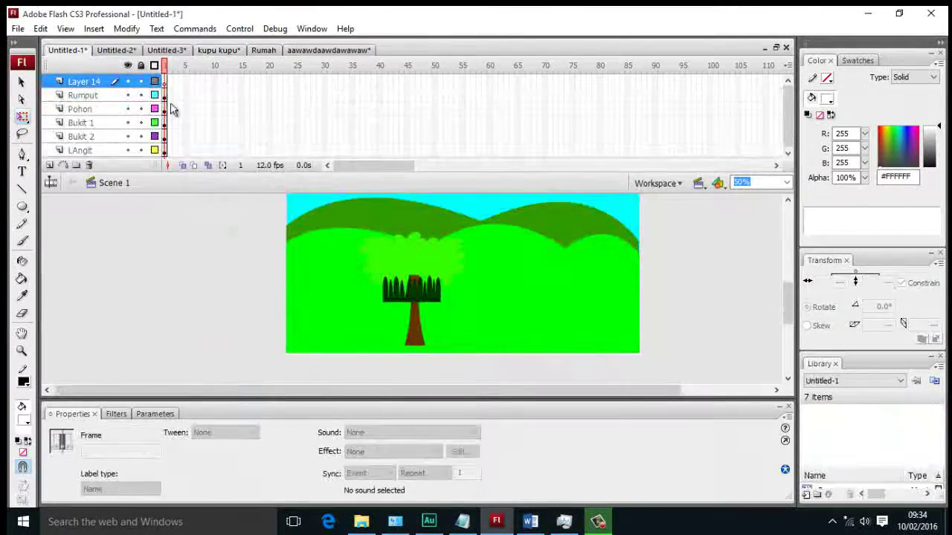
pyautogui.rightClick(171, 248)
pyautogui.click(219, 284)
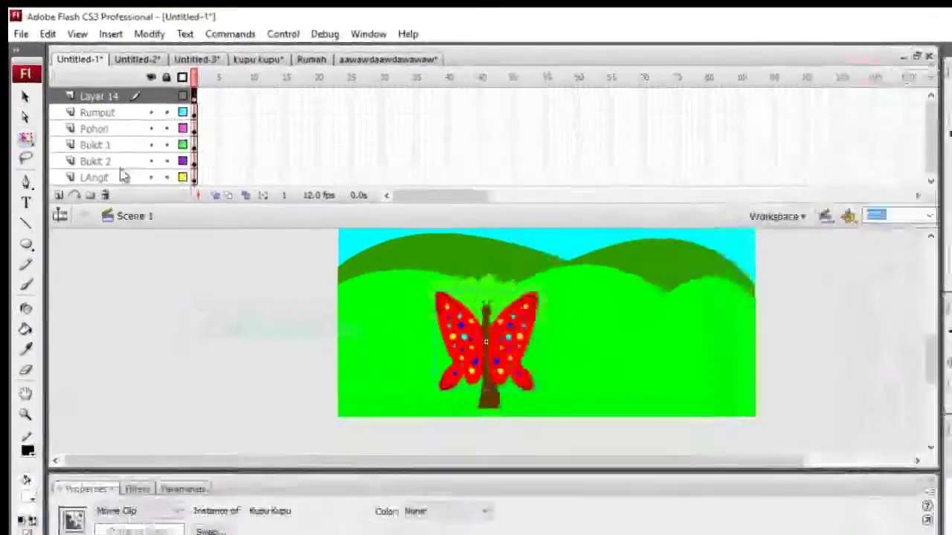
# Rename the layer that holds the butterfly as Kupu kupu
pyautogui.doubleClick(109, 98)
pyautogui.write('K')
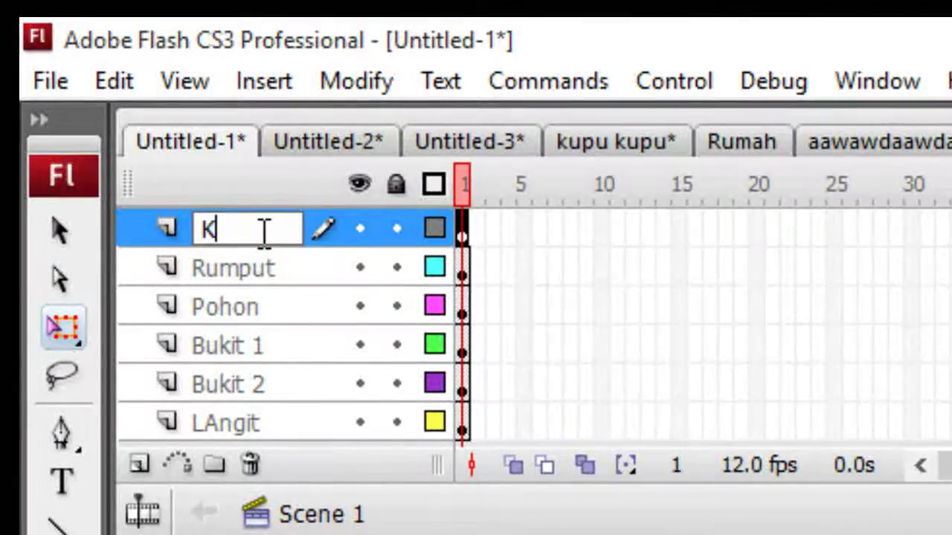
pyautogui.write('upu kupu')
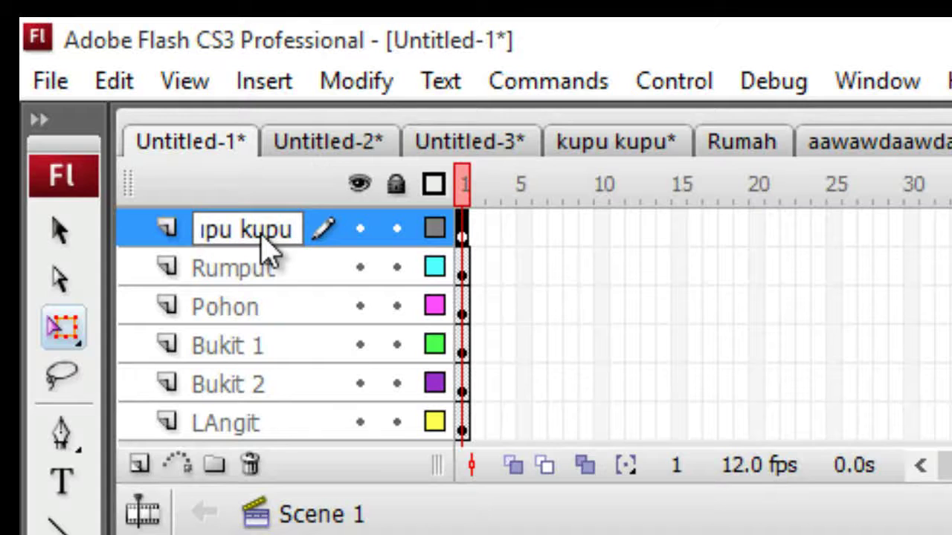
pyautogui.click(145, 460)
# Add a new layer above Kupu kupu and name it Awan
pyautogui.click(138, 464)
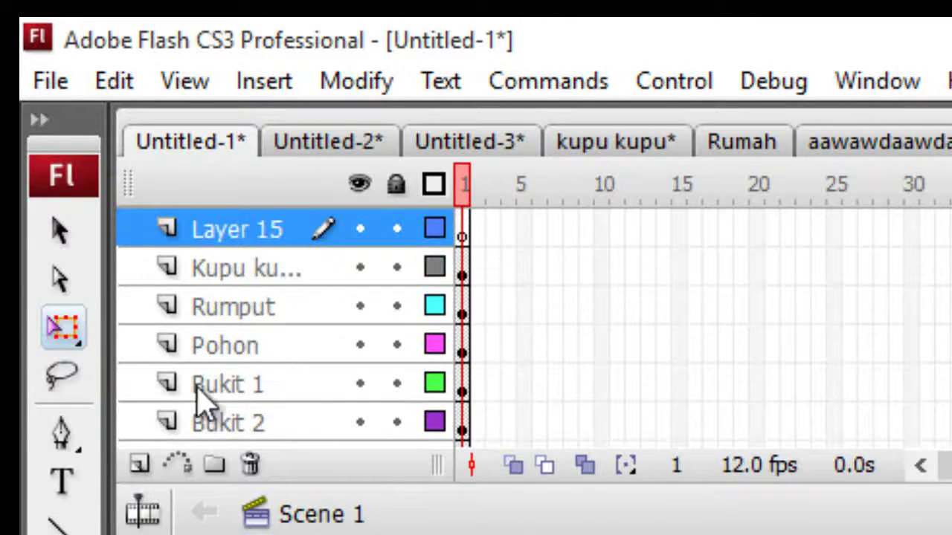
pyautogui.doubleClick(285, 232)
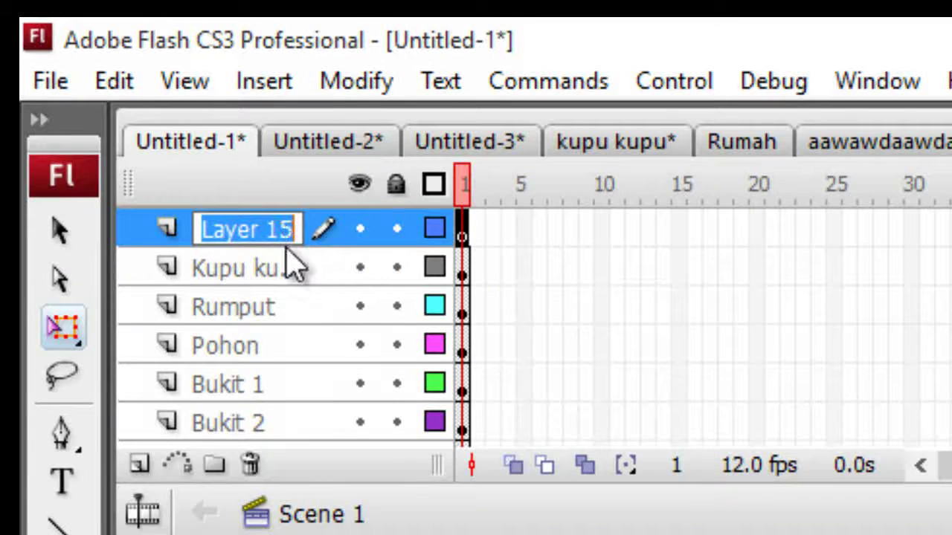
pyautogui.write('Awa')
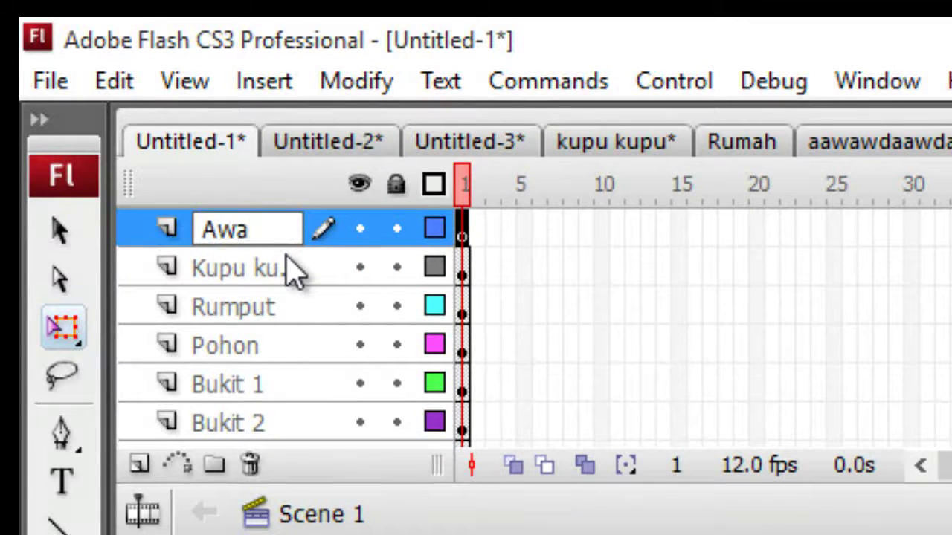
pyautogui.write('n')
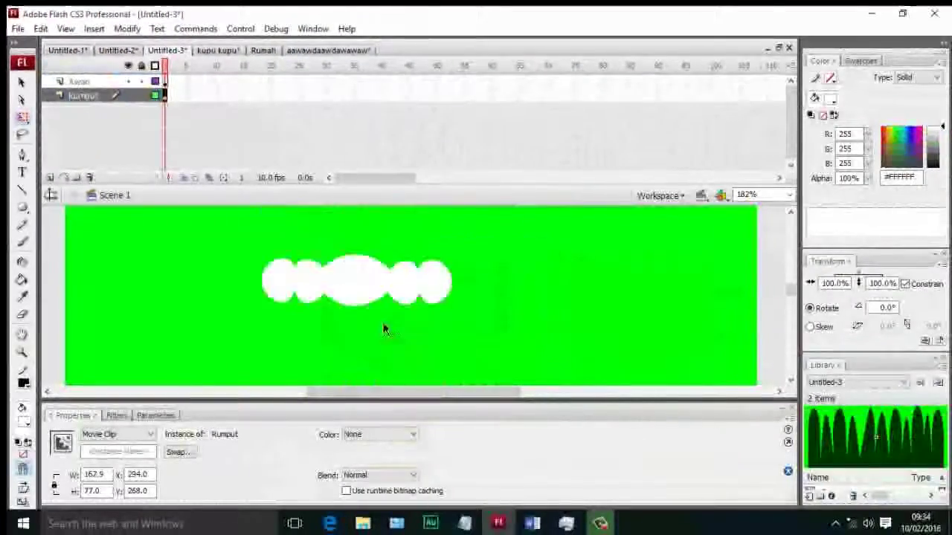
# Select the whole white cloud shape in the Untitled-3 document and copy it
pyautogui.moveTo(238, 281); pyautogui.dragTo(550, 376)
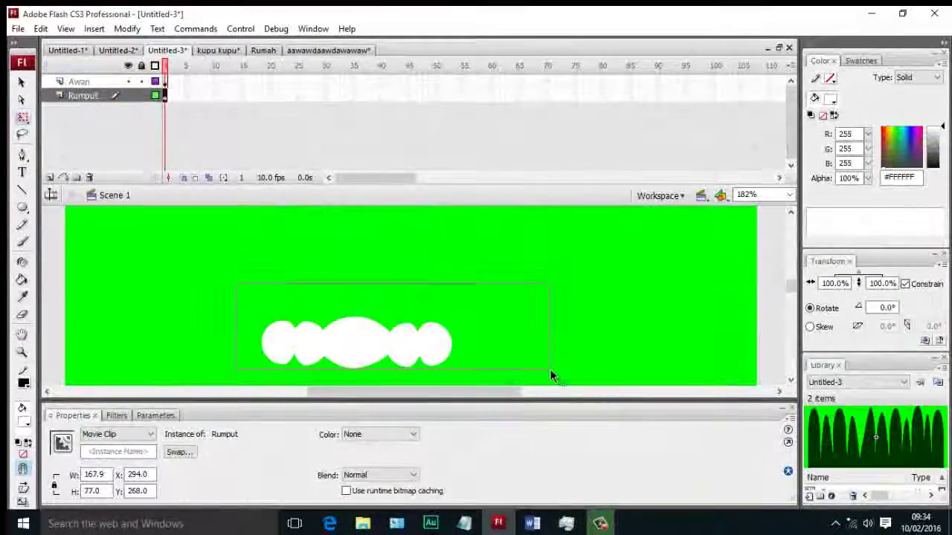
pyautogui.rightClick(362, 344)
pyautogui.click(401, 66)
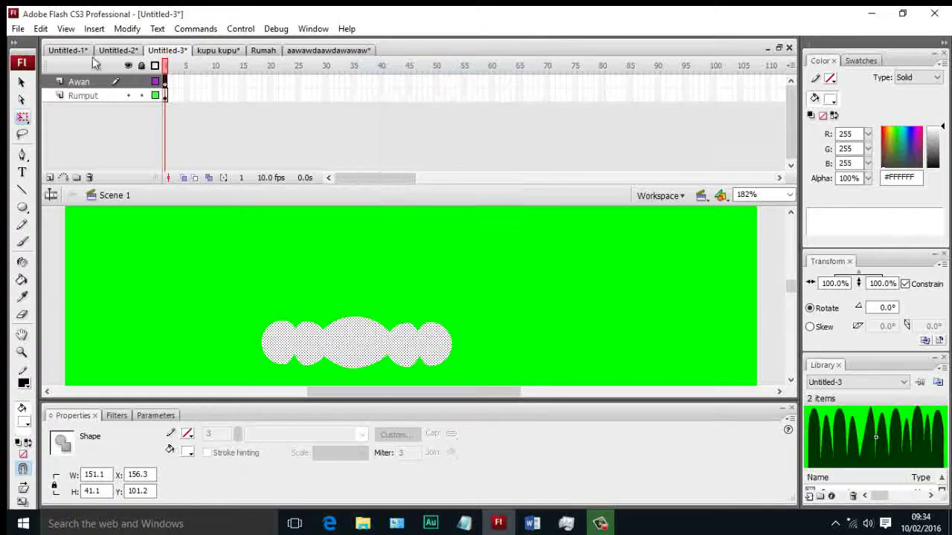
# Paste the cloud into the Awan layer of Untitled-1 and move it off the stage's left side, to about X -207, Y 339
pyautogui.click(68, 50)
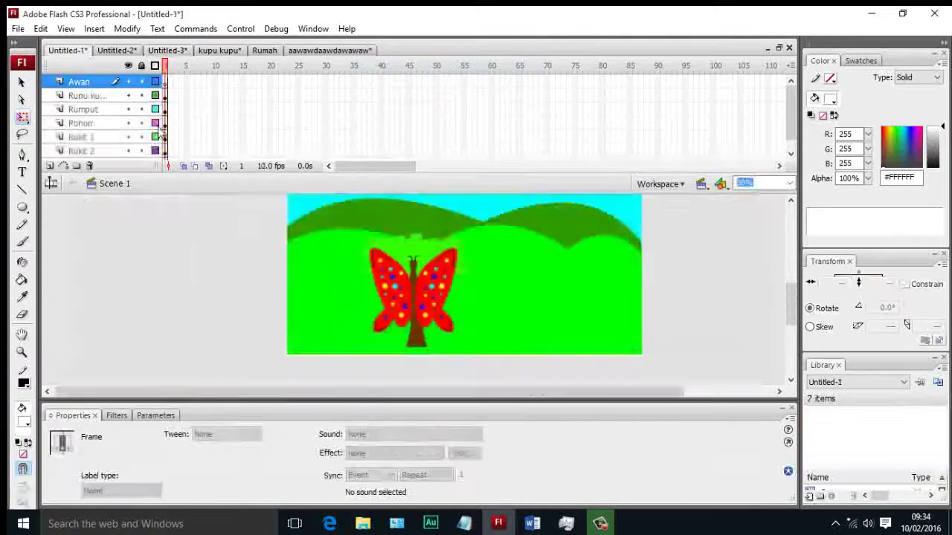
pyautogui.rightClick(222, 261)
pyautogui.click(264, 295)
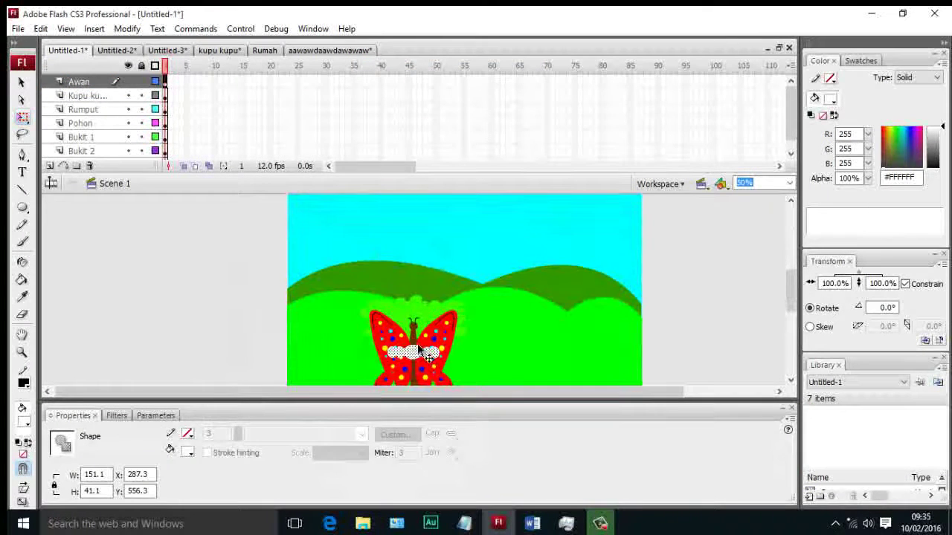
pyautogui.moveTo(419, 351); pyautogui.dragTo(260, 282)
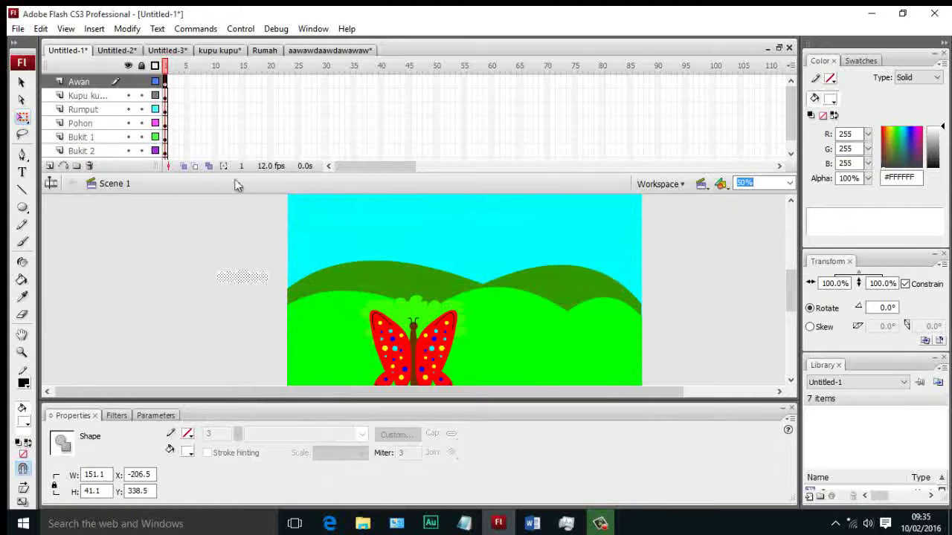
# Spread the artwork out: butterfly to about X -85, Y 577, cloud into the sky's left part, grass to about X 589, Y 525, tree slightly left
pyautogui.moveTo(402, 354); pyautogui.dragTo(248, 354)
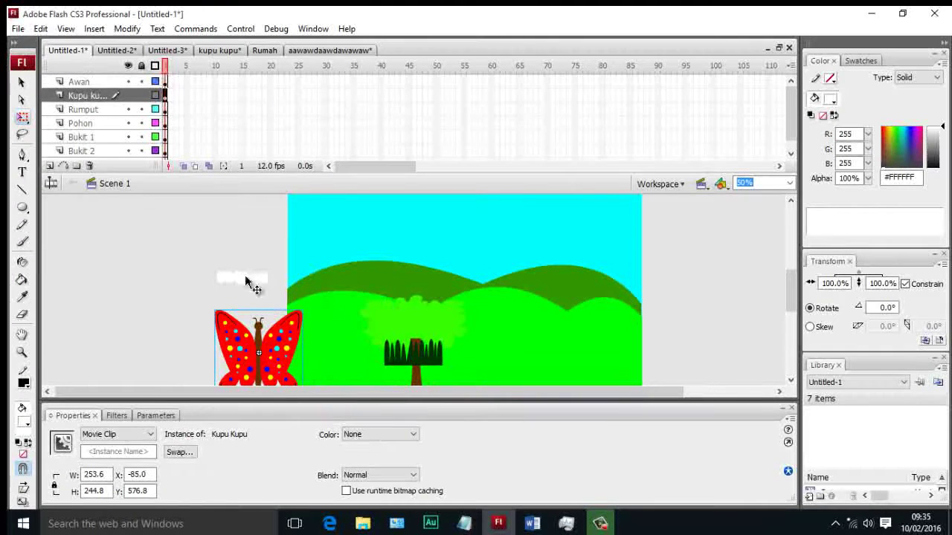
pyautogui.moveTo(342, 245); pyautogui.dragTo(356, 239)
pyautogui.moveTo(416, 360); pyautogui.dragTo(494, 344)
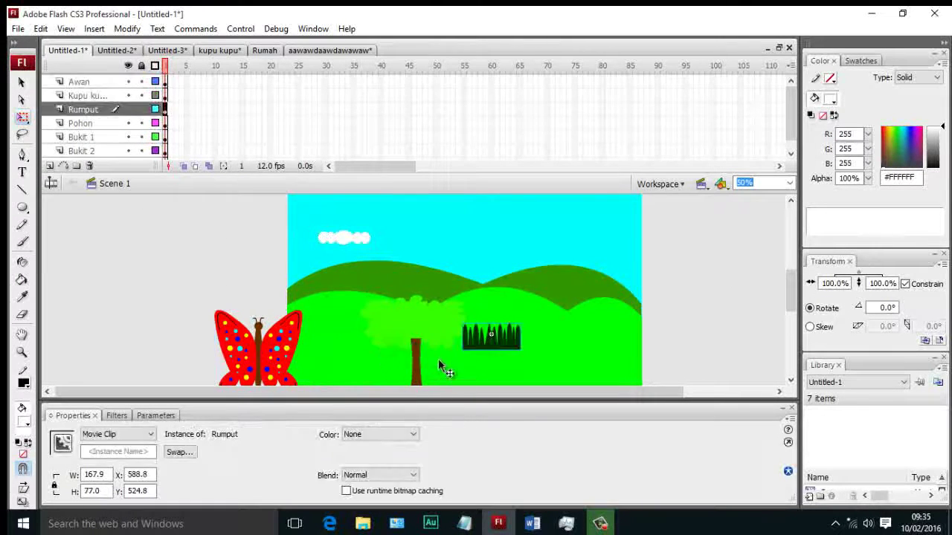
pyautogui.moveTo(417, 356); pyautogui.dragTo(396, 355)
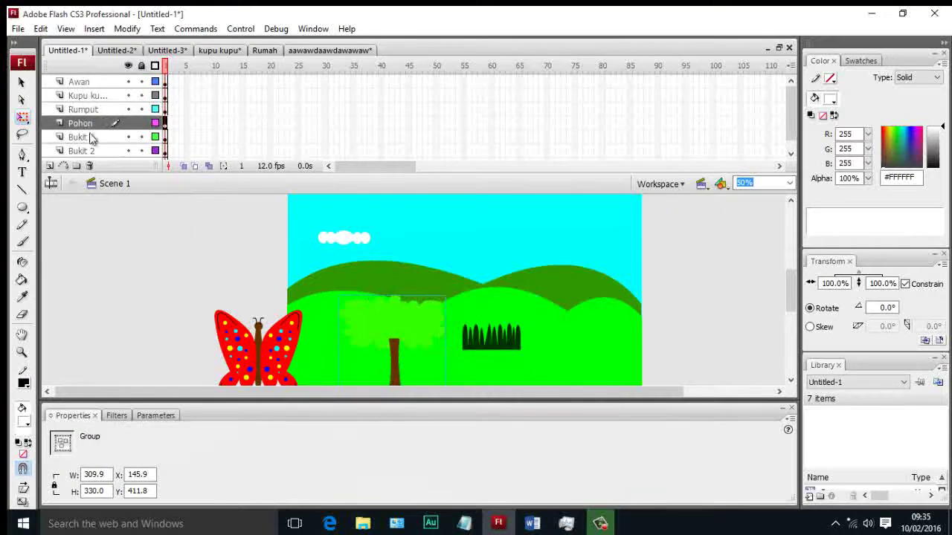
# Add a new layer above Awan and name it Rumah
pyautogui.click(80, 82)
pyautogui.click(50, 165)
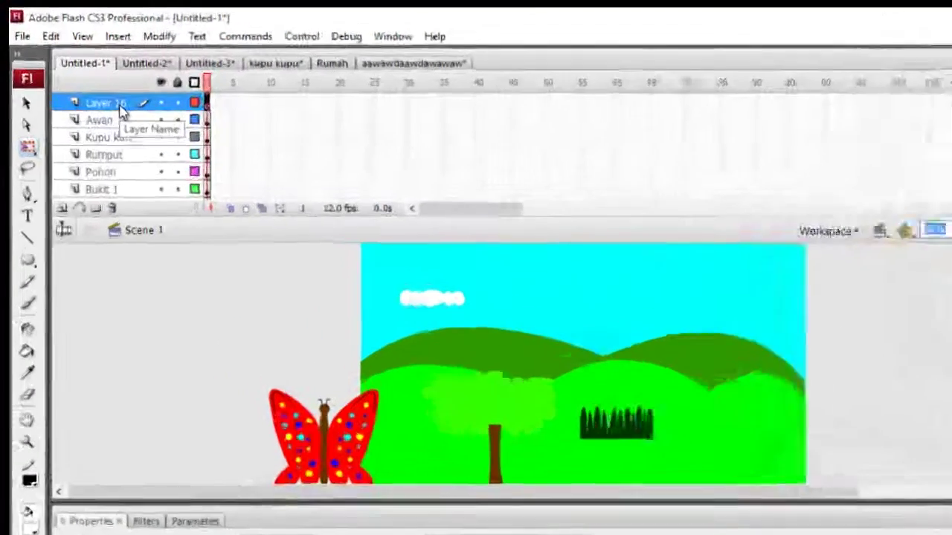
pyautogui.doubleClick(95, 83)
pyautogui.write('Rumah')
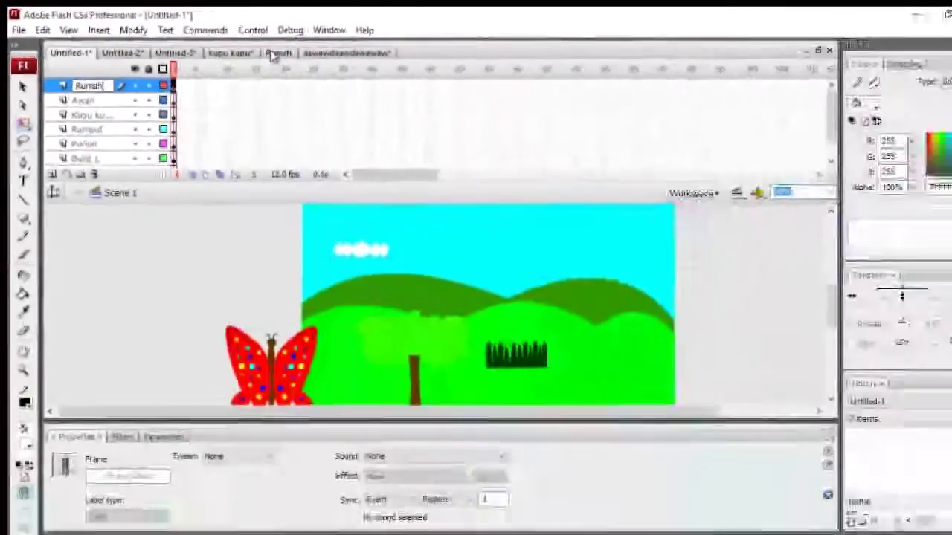
# Copy the whole house drawing from the Rumah document and paste it into the Rumah layer of Untitled-1
pyautogui.click(481, 91)
pyautogui.rightClick(336, 324)
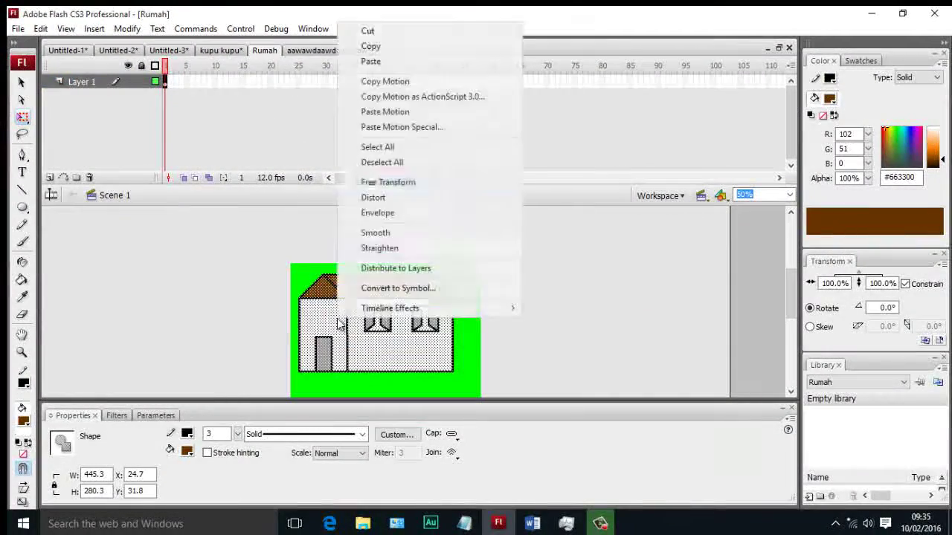
pyautogui.click(378, 46)
pyautogui.click(63, 51)
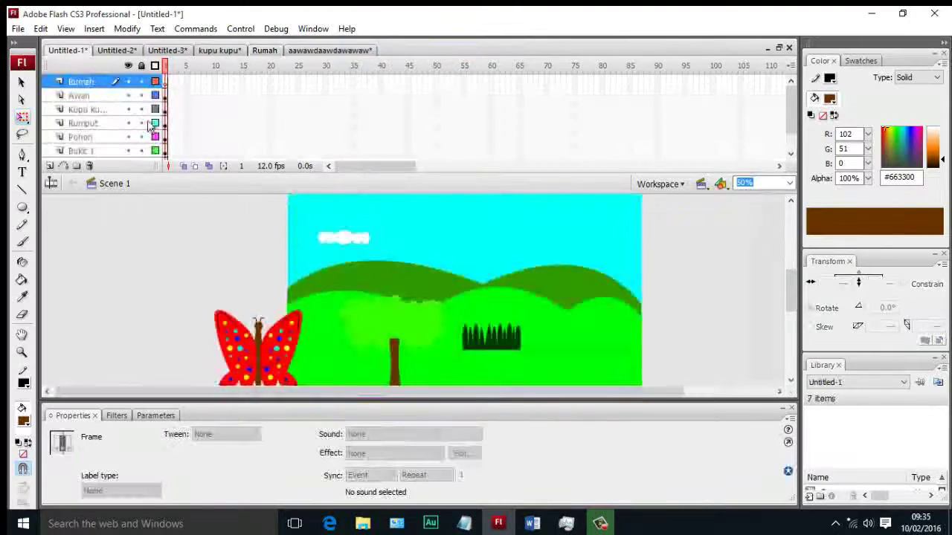
pyautogui.rightClick(198, 246)
pyautogui.click(232, 287)
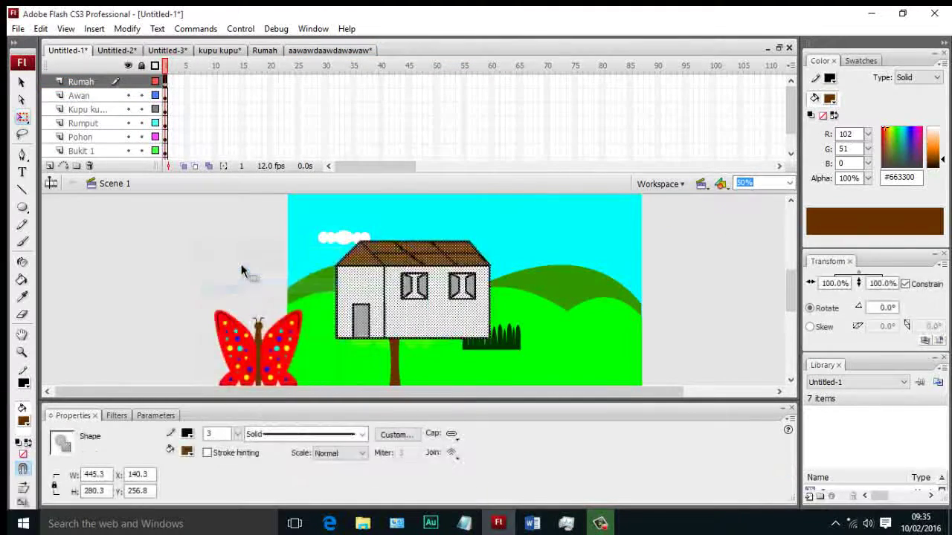
# Group the pasted house into one object and move it to the stage's left edge
pyautogui.moveTo(404, 263); pyautogui.dragTo(426, 279)
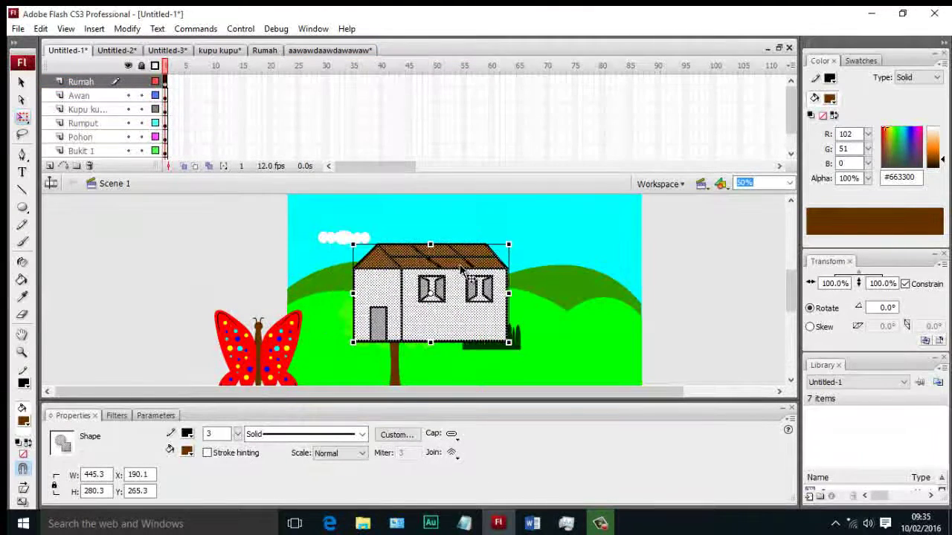
pyautogui.hotkey('ctrl', 'g')
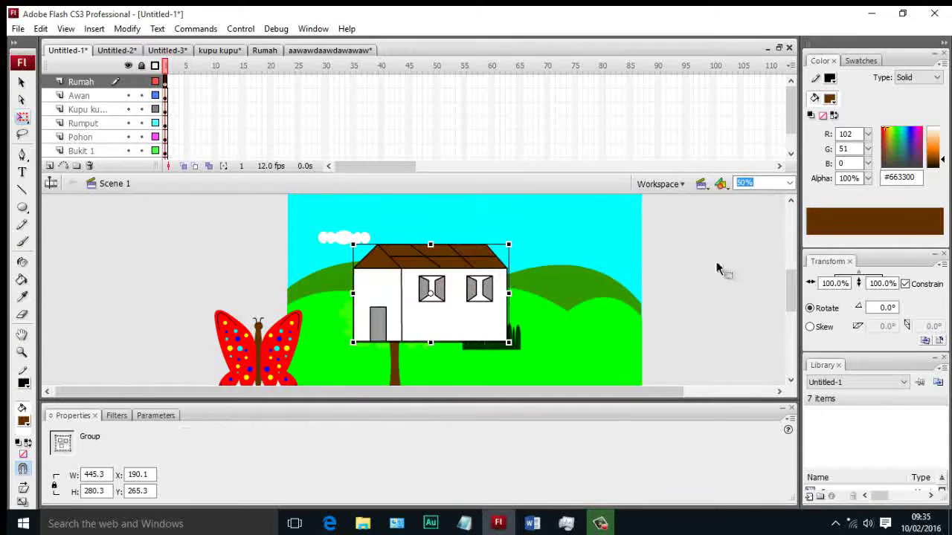
pyautogui.click(718, 266)
pyautogui.moveTo(371, 268); pyautogui.dragTo(305, 250)
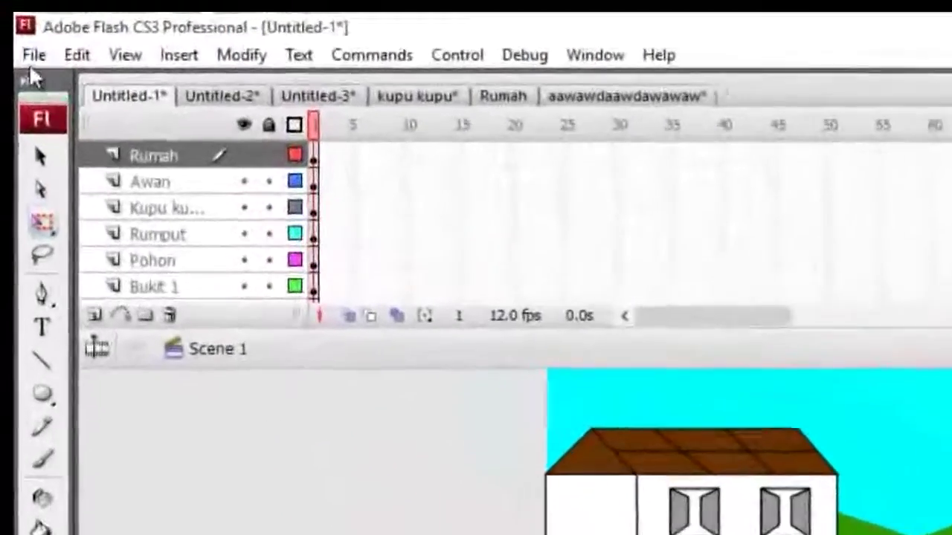
# Import the Bunga flower image from a subfolder of Persiapan UjiKom on drive D into the library
pyautogui.click(17, 28)
pyautogui.moveTo(89, 411)
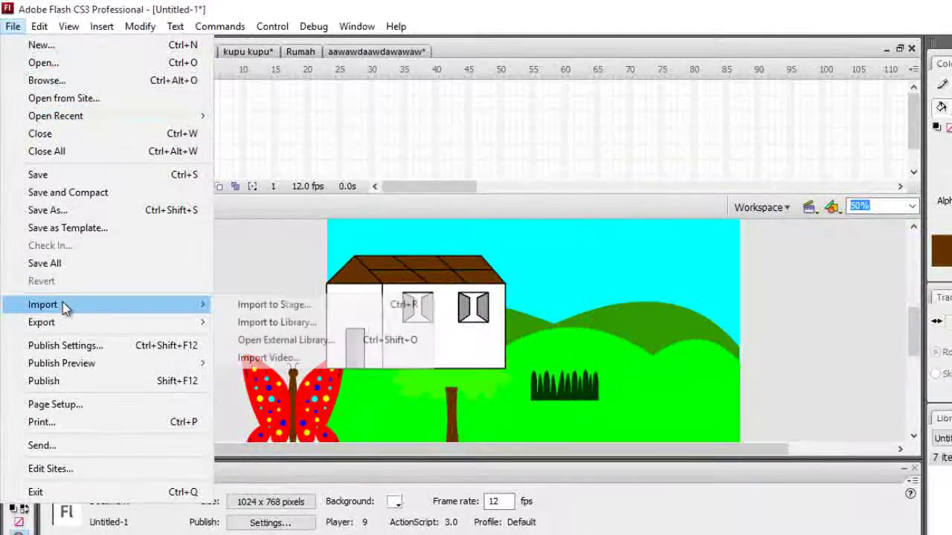
pyautogui.click(299, 323)
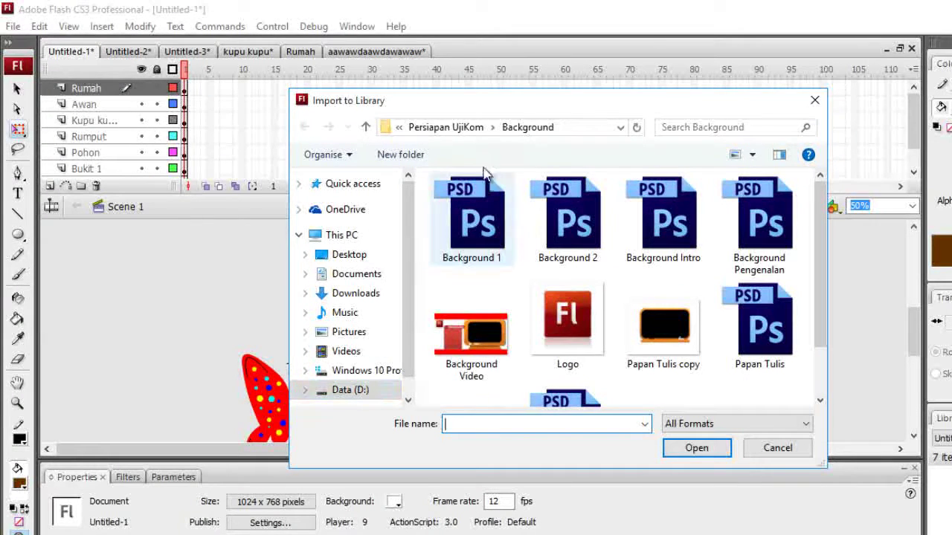
pyautogui.click(423, 127)
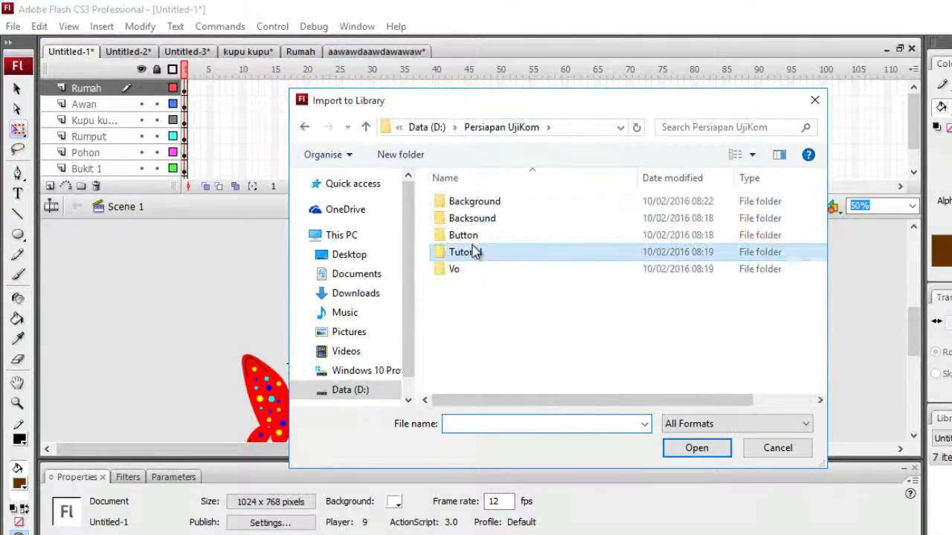
pyautogui.doubleClick(465, 252)
pyautogui.doubleClick(569, 223)
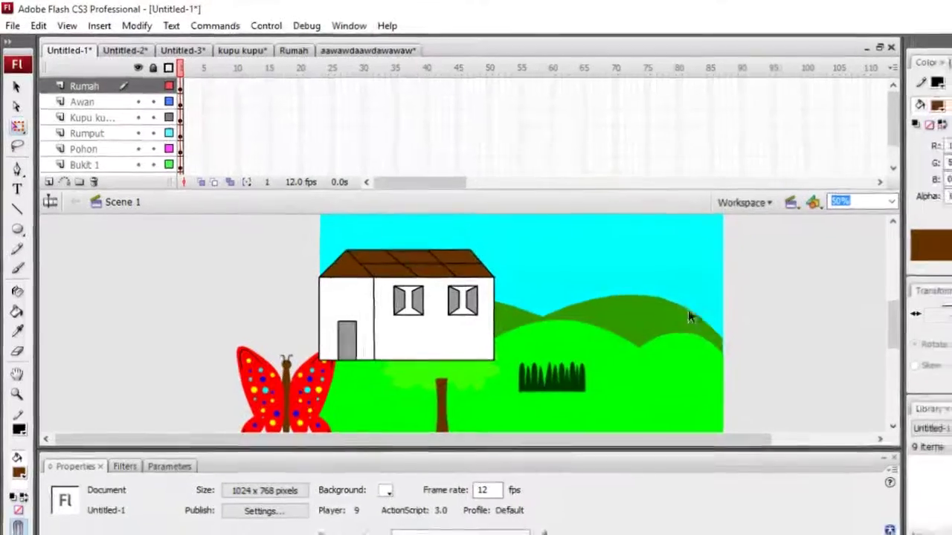
# Move the house to the stage's right side and enlarge the library list to show the imported Bunga items
pyautogui.scroll(2, 799, 394)
pyautogui.scroll(-4, 840, 422)
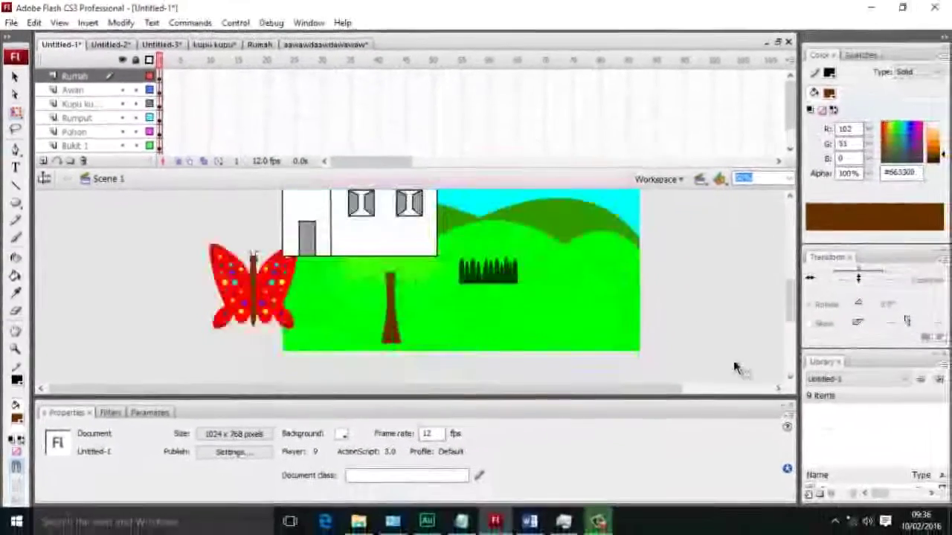
pyautogui.moveTo(798, 431); pyautogui.dragTo(716, 432)
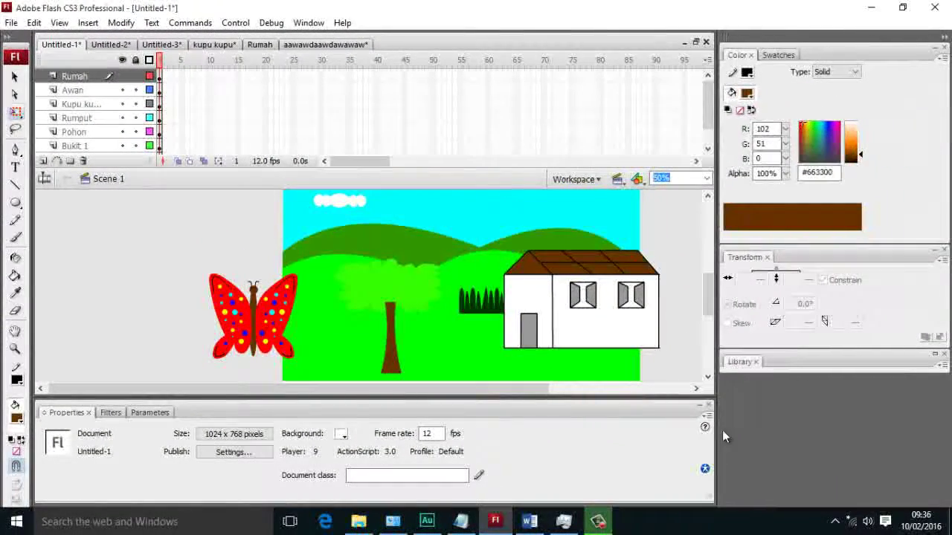
pyautogui.click(766, 364)
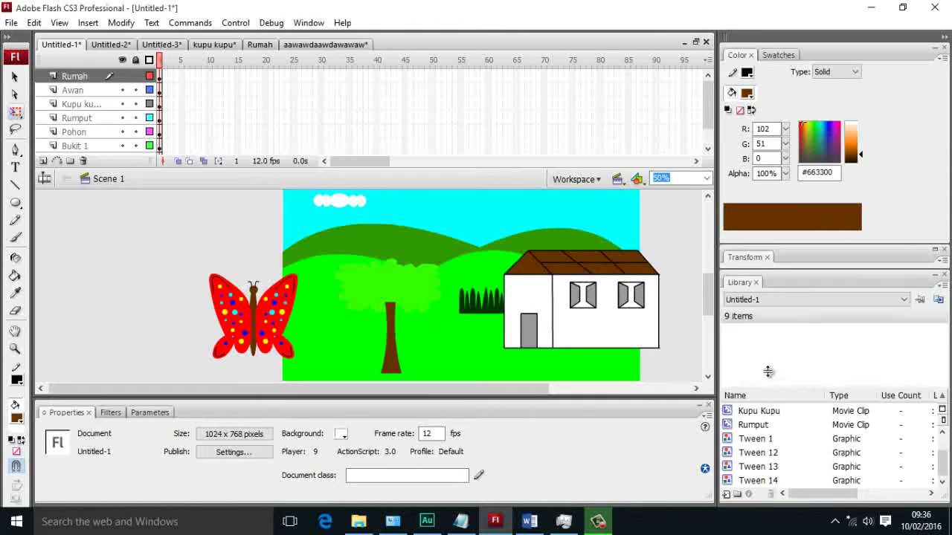
pyautogui.moveTo(768, 371); pyautogui.dragTo(429, 260)
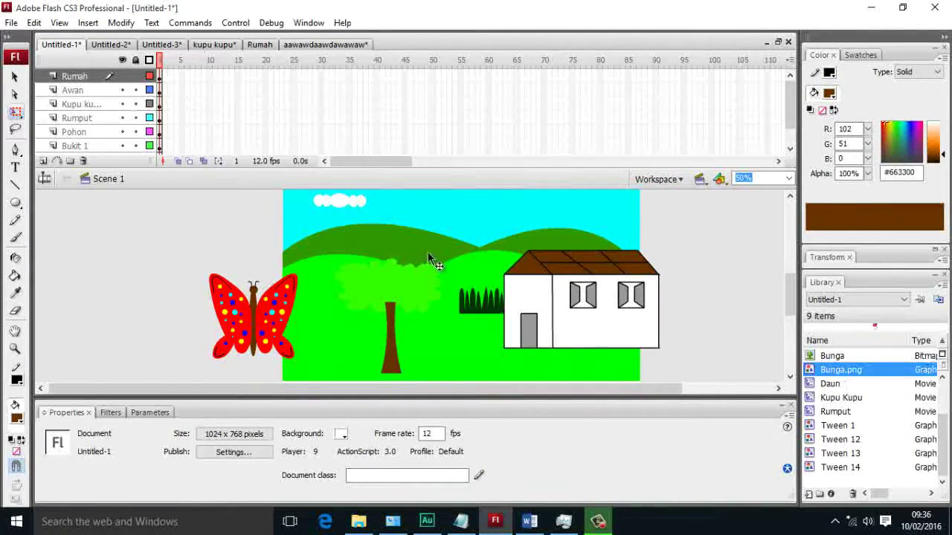
# Add a new layer above Rumah and name it Bunga
pyautogui.click(42, 162)
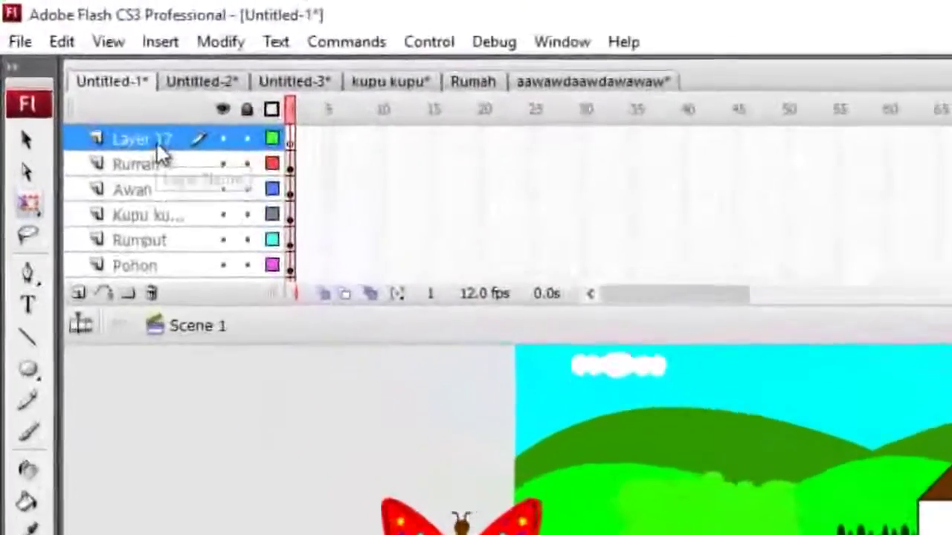
pyautogui.doubleClick(83, 77)
pyautogui.write('Bunga')
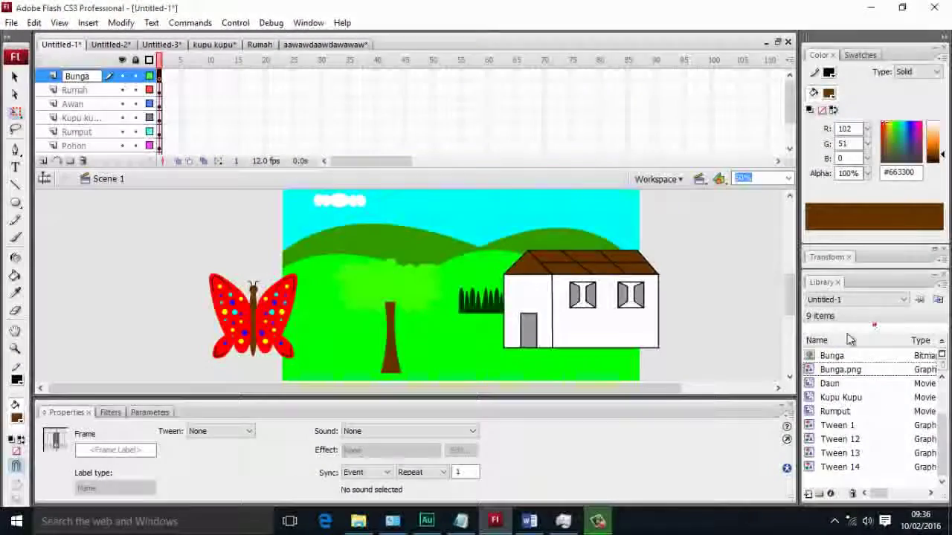
# Place the Bunga bitmap from the library on the Bunga layer, between the tree and the grass
pyautogui.click(841, 359)
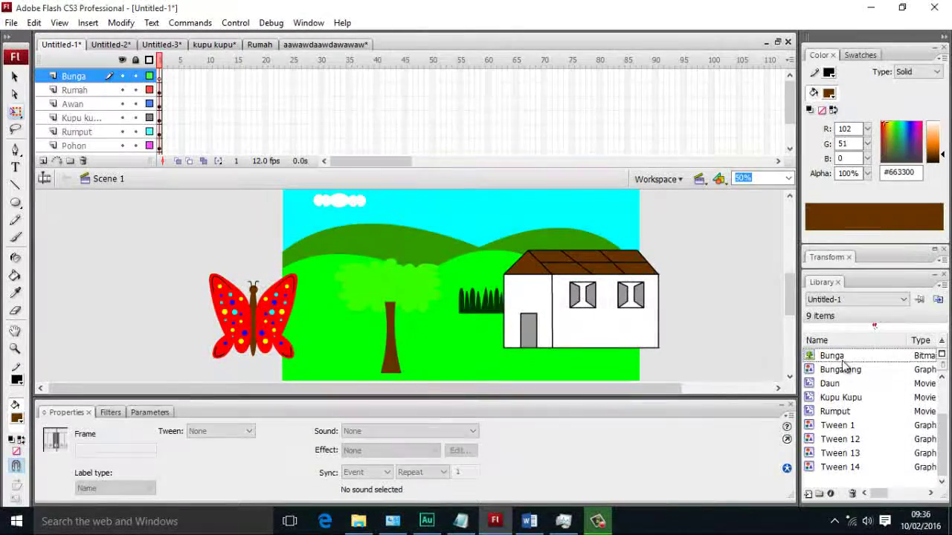
pyautogui.click(842, 367)
pyautogui.click(842, 361)
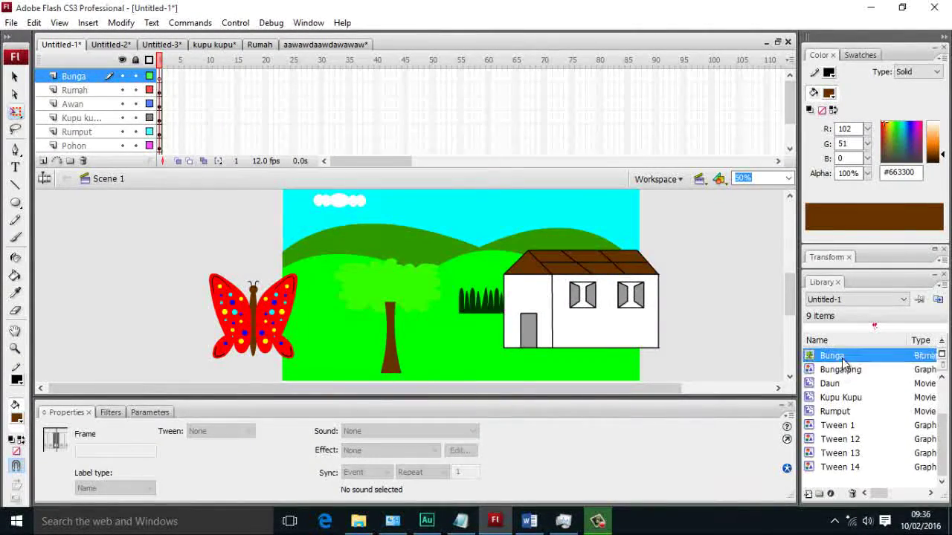
pyautogui.moveTo(844, 361); pyautogui.dragTo(508, 321)
pyautogui.moveTo(385, 286); pyautogui.dragTo(441, 271)
pyautogui.click(694, 249)
# Move the white cloud straight up in the sky to about X 87, Y 93
pyautogui.scroll(2, 630, 321)
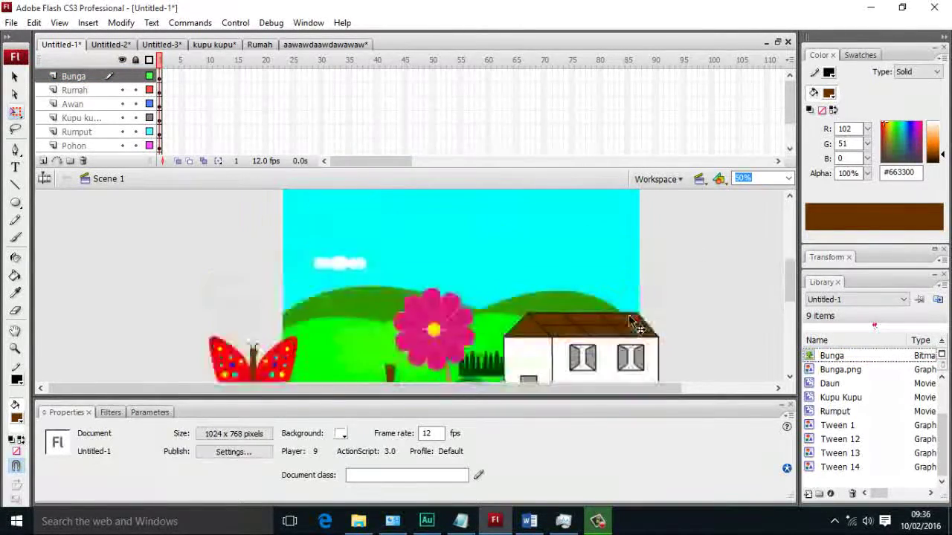
pyautogui.scroll(-2, 625, 318)
pyautogui.scroll(2, 616, 315)
pyautogui.scroll(-2, 616, 314)
pyautogui.scroll(2, 372, 261)
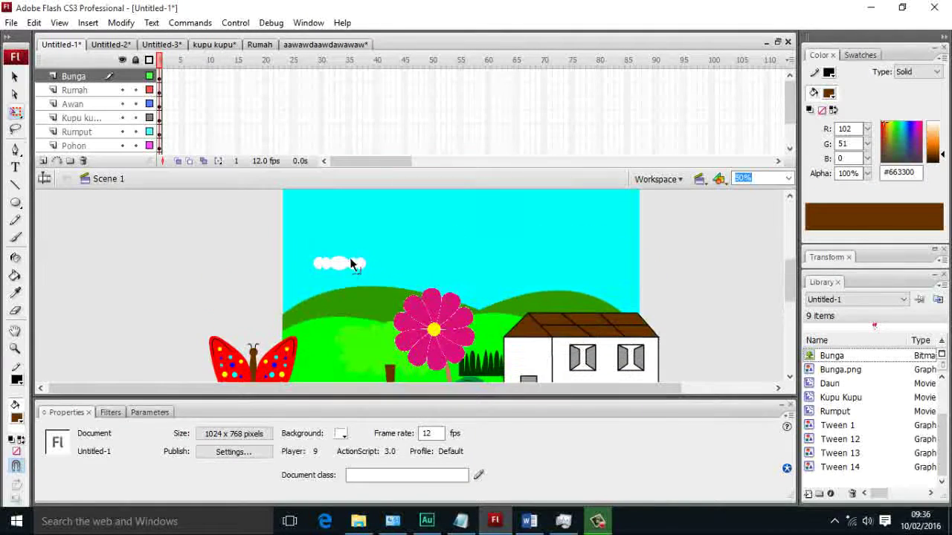
pyautogui.click(345, 267)
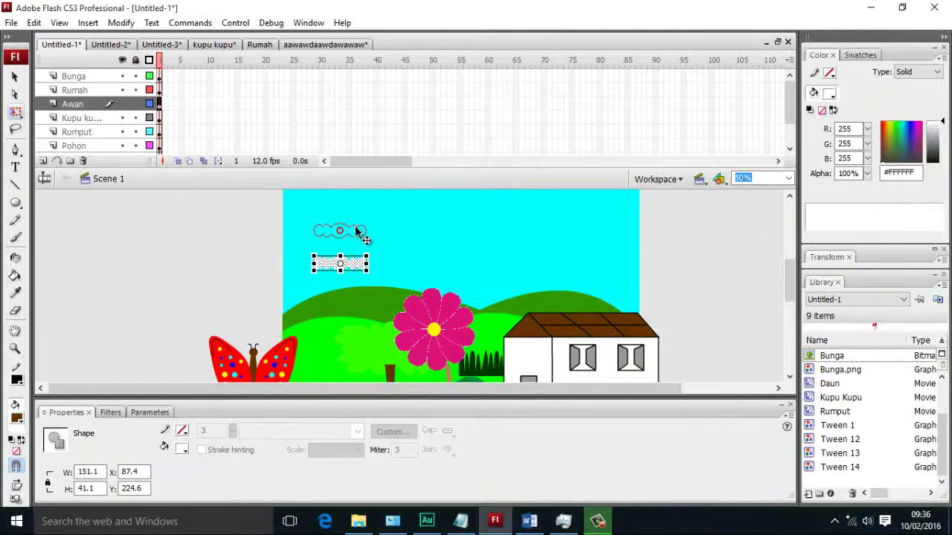
pyautogui.moveTo(357, 233); pyautogui.dragTo(357, 218)
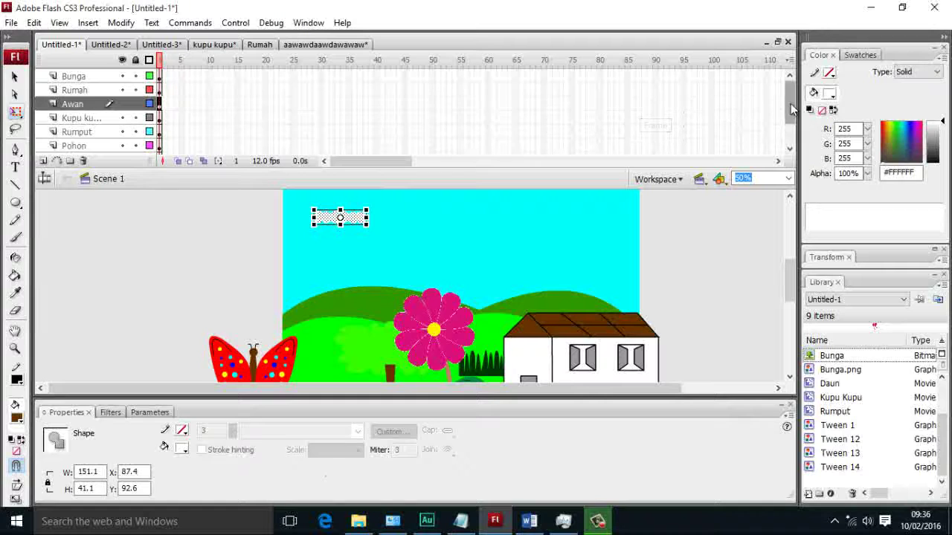
# Lock the Bukit 1 hill layer against editing
pyautogui.moveTo(792, 109); pyautogui.dragTo(792, 128)
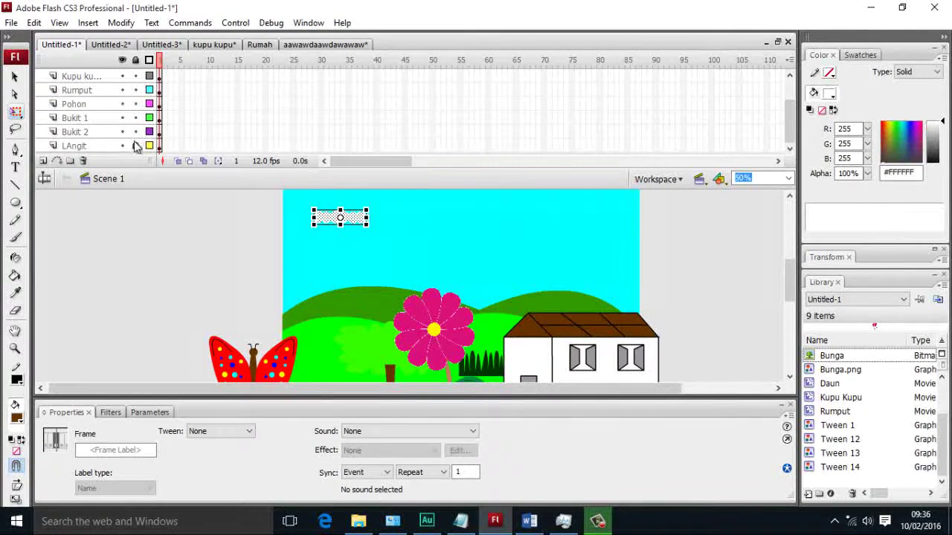
pyautogui.click(135, 117)
pyautogui.click(691, 276)
# Shrink the pink flower to a small size and place it on the green hill to the left of the tree trunk
pyautogui.click(442, 334)
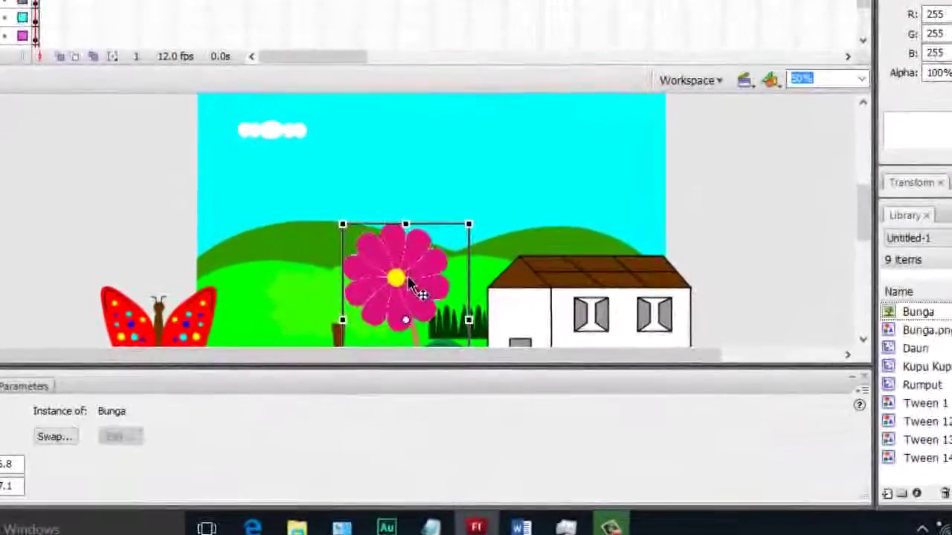
pyautogui.moveTo(420, 294); pyautogui.dragTo(243, 209)
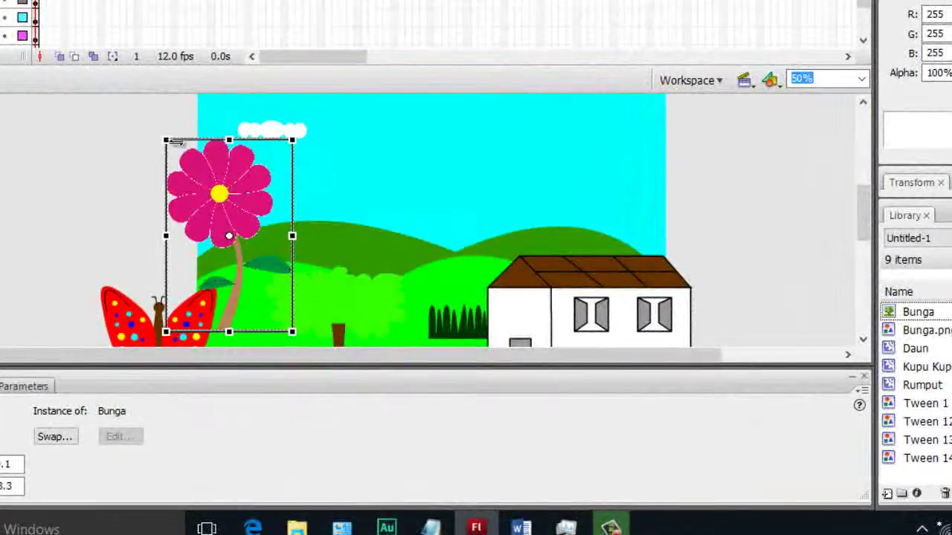
pyautogui.moveTo(168, 140); pyautogui.dragTo(201, 192)
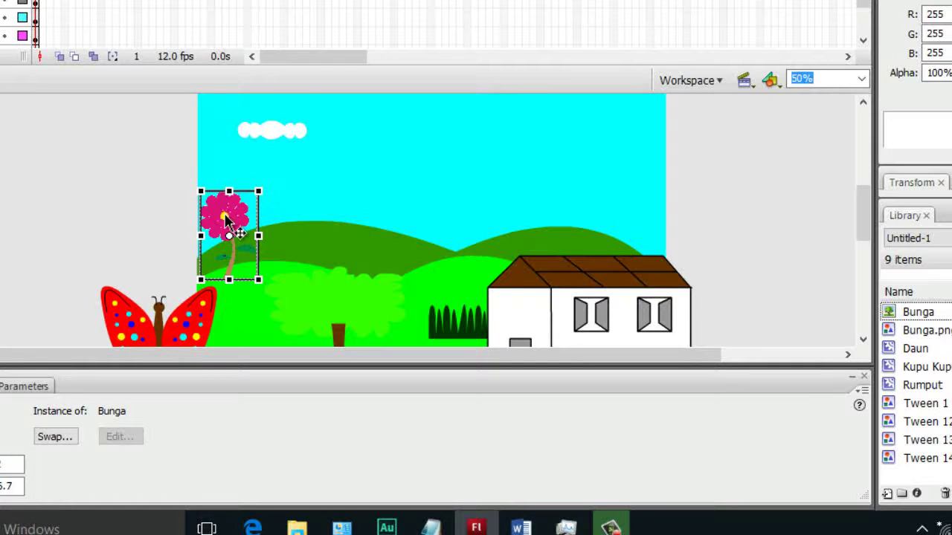
pyautogui.moveTo(230, 223); pyautogui.dragTo(272, 272)
pyautogui.scroll(-3, 289, 223)
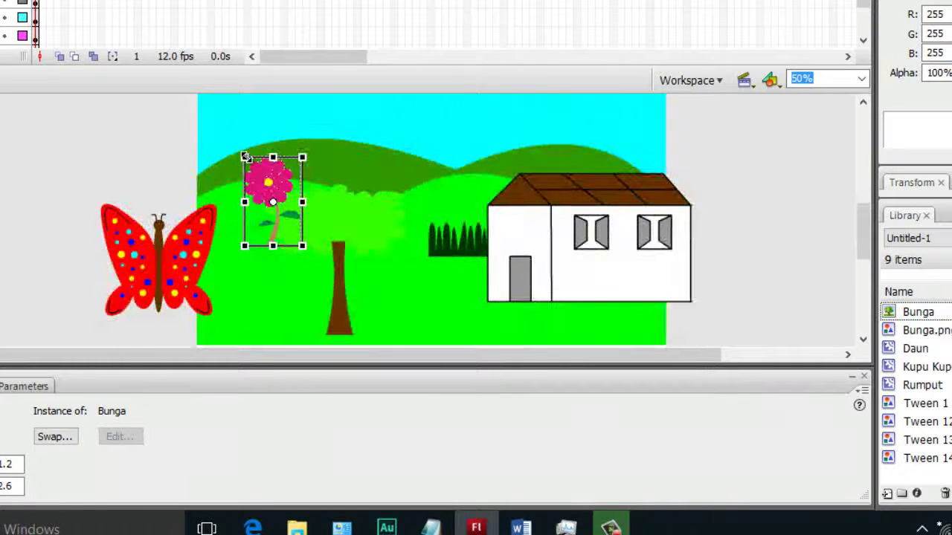
pyautogui.moveTo(246, 157); pyautogui.dragTo(292, 212)
pyautogui.click(766, 116)
# Move the tree up so that its trunk stands on the green hill just right of the flower
pyautogui.click(720, 207)
pyautogui.moveTo(355, 245); pyautogui.dragTo(375, 142)
pyautogui.click(741, 117)
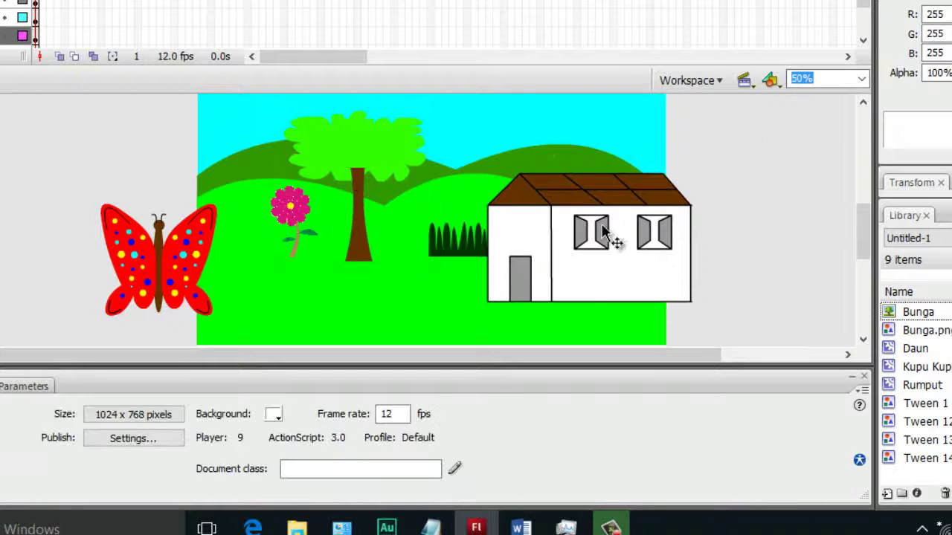
# Shrink the house slightly and move it up against the stage's right edge, above the grass
pyautogui.click(603, 236)
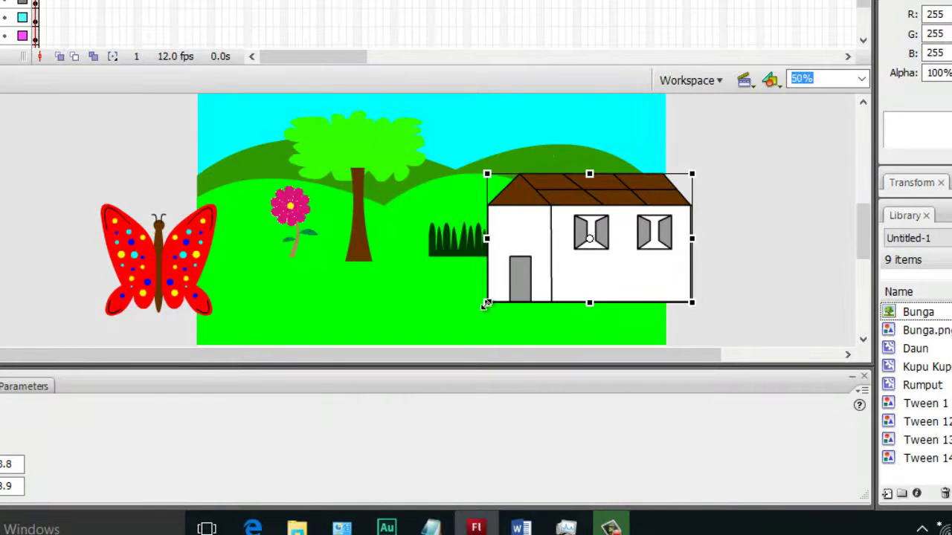
pyautogui.moveTo(486, 305); pyautogui.dragTo(506, 291)
pyautogui.moveTo(592, 246); pyautogui.dragTo(563, 180)
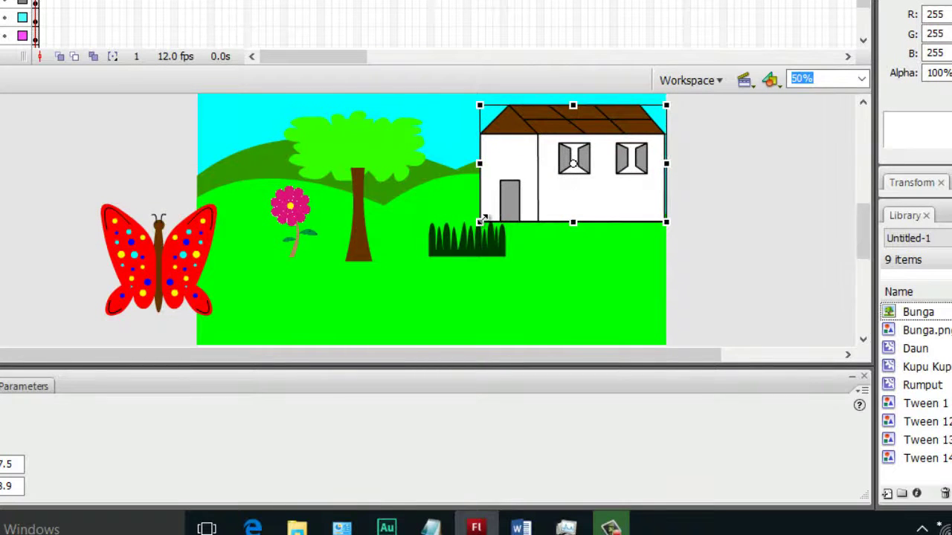
# Shrink the house a little more and align its right side with the stage's right edge
pyautogui.moveTo(482, 221); pyautogui.dragTo(506, 207)
pyautogui.moveTo(572, 186); pyautogui.dragTo(573, 191)
pyautogui.click(733, 186)
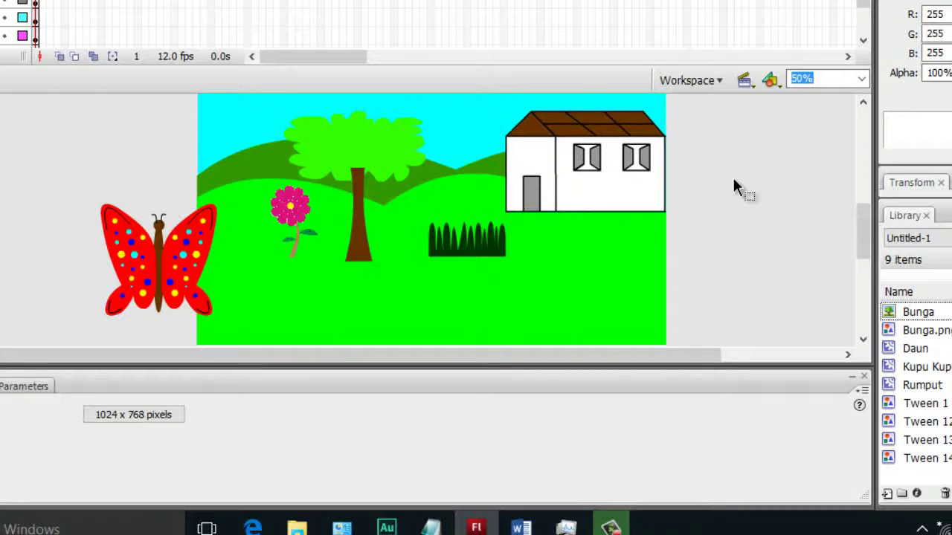
pyautogui.click(640, 193)
pyautogui.click(714, 194)
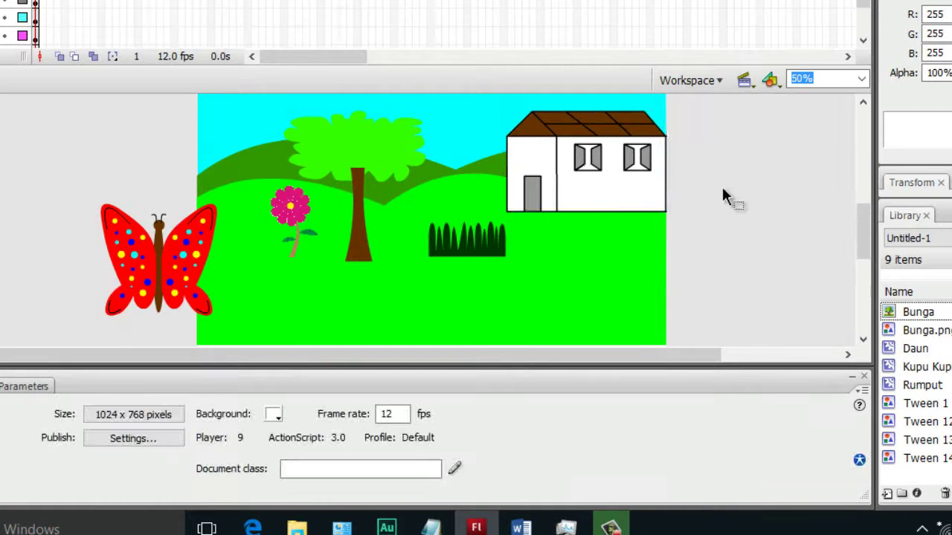
pyautogui.click(656, 200)
pyautogui.click(718, 194)
pyautogui.click(610, 197)
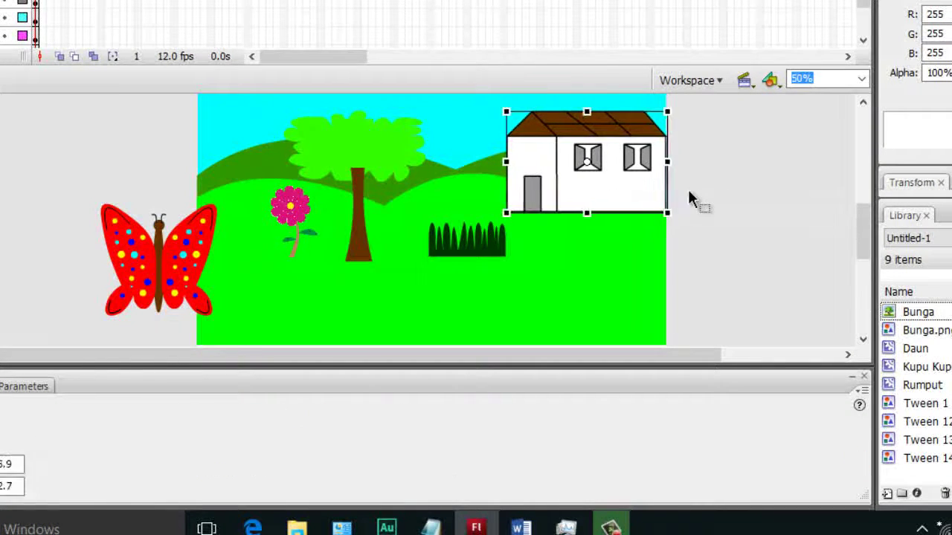
pyautogui.click(690, 198)
# Nudge the house up and down in small steps until it sits slightly higher on the stage
pyautogui.click(648, 191)
pyautogui.moveTo(647, 191); pyautogui.dragTo(648, 188)
pyautogui.press('Up')
pyautogui.press('Up')
pyautogui.press('Up')
pyautogui.press('Up')
pyautogui.press('Up')
pyautogui.press('Up')
pyautogui.press('Up')
pyautogui.press('Up')
pyautogui.press('Up')
pyautogui.press('Up')
pyautogui.press('Up')
pyautogui.press('Up')
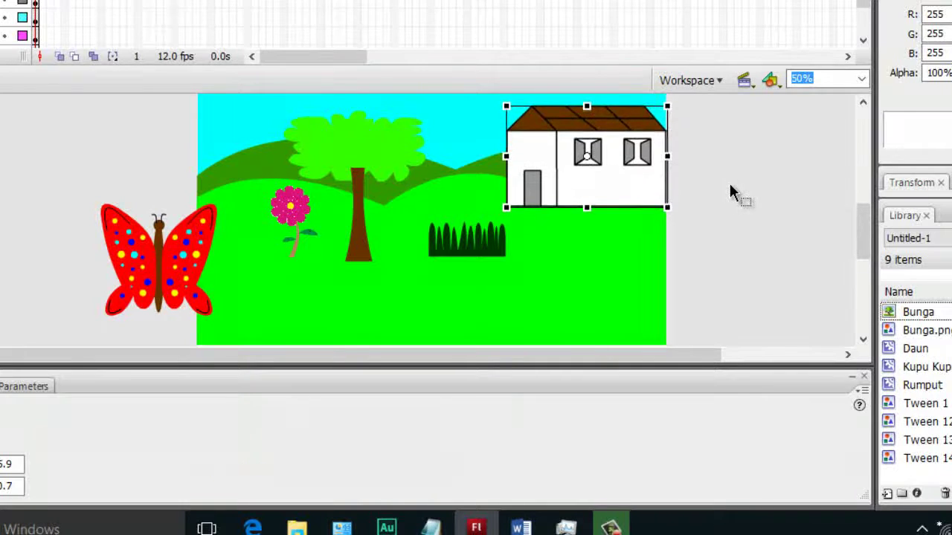
pyautogui.press('Down')
pyautogui.press('Down')
pyautogui.press('Down')
pyautogui.press('Down')
pyautogui.press('Down')
pyautogui.press('Down')
pyautogui.press('Down')
pyautogui.press('Down')
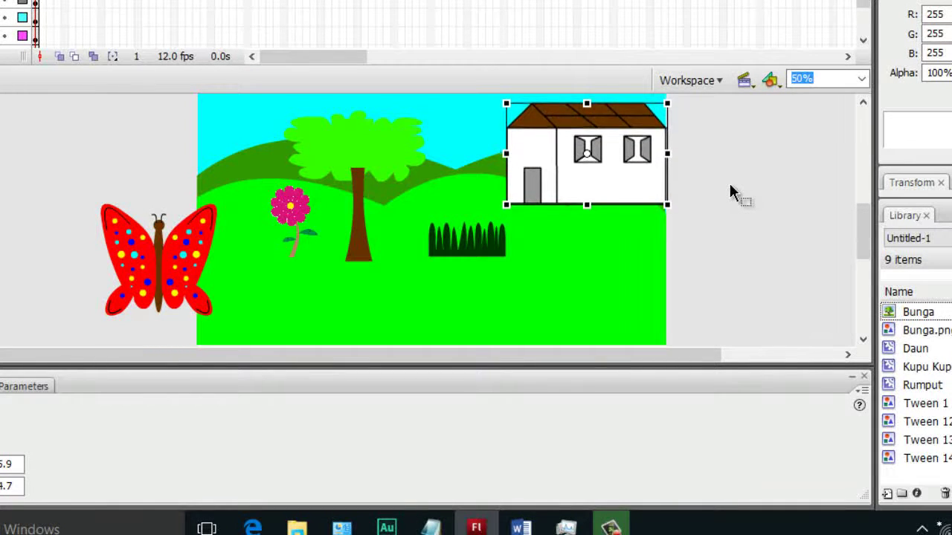
pyautogui.click(730, 185)
# Narrow the house slightly from its left side, keeping its right side against the stage edge
pyautogui.click(620, 183)
pyautogui.press('q')
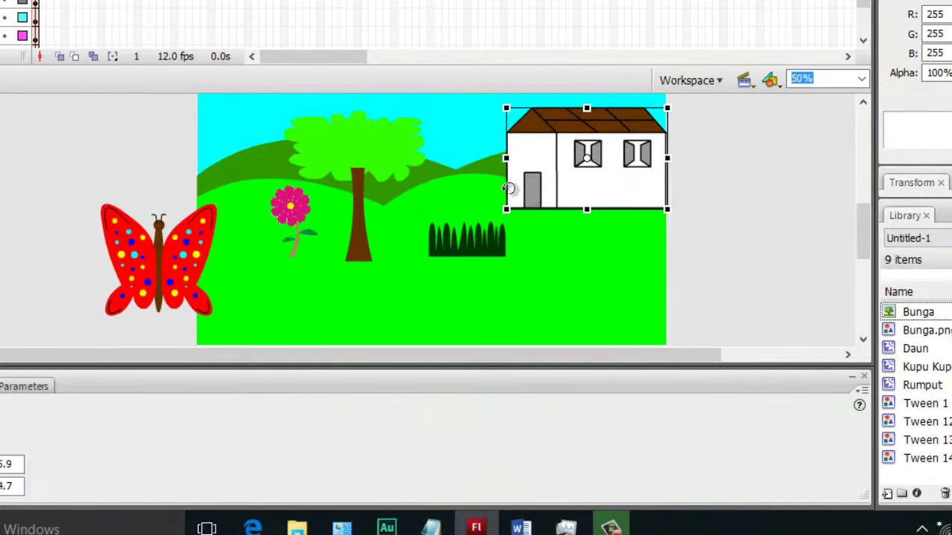
pyautogui.moveTo(504, 209); pyautogui.dragTo(513, 209)
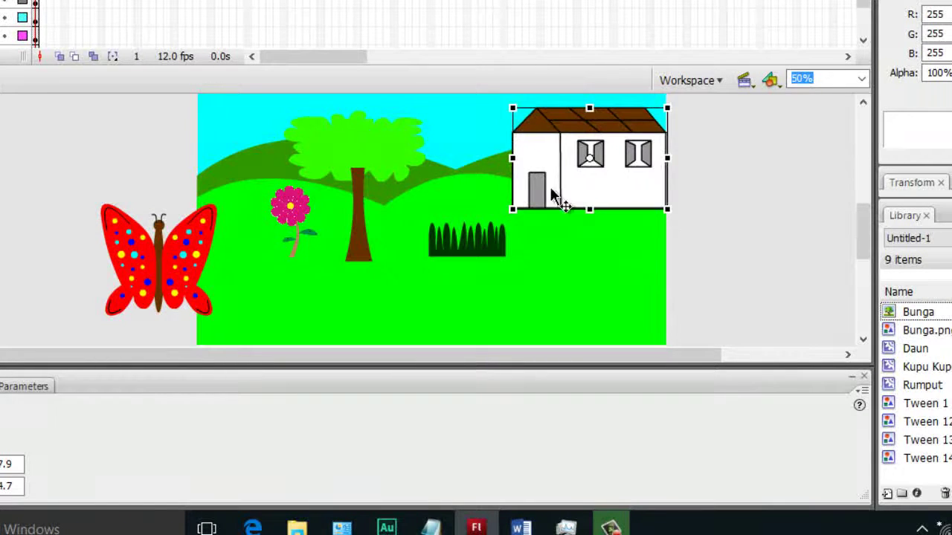
pyautogui.click(711, 156)
# Paste a copy of the house, flip it horizontally and place it against the stage's left edge
pyautogui.click(621, 158)
pyautogui.hotkey('ctrl', 'v')
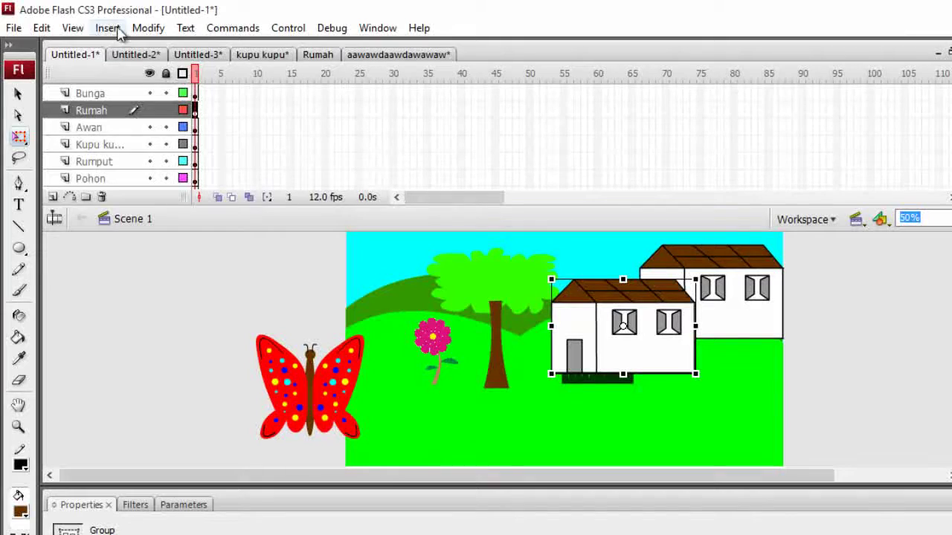
pyautogui.click(106, 28)
pyautogui.moveTo(148, 28)
pyautogui.moveTo(175, 241)
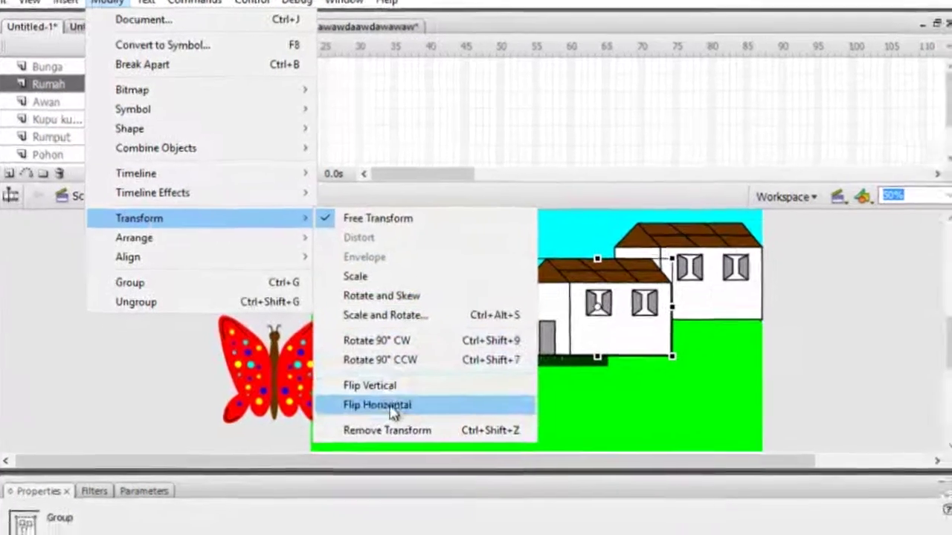
pyautogui.click(410, 420)
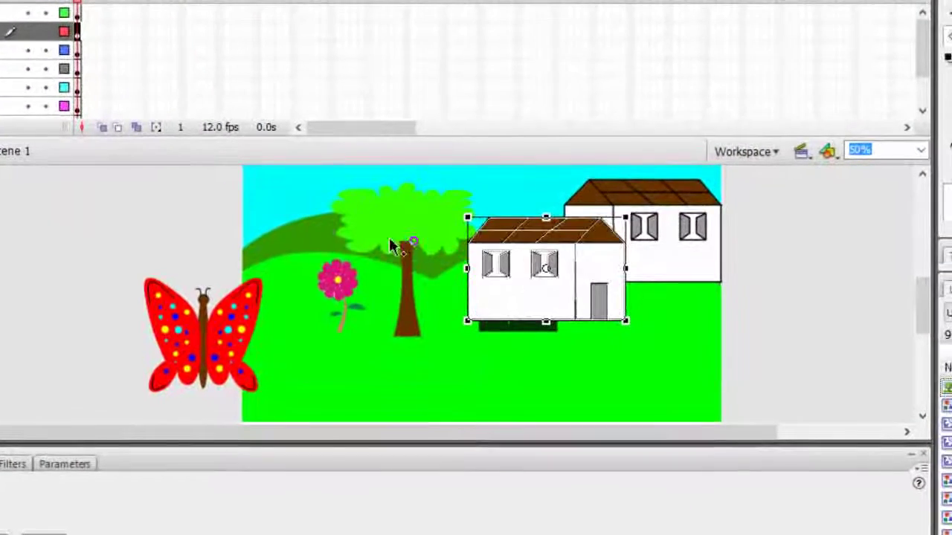
pyautogui.moveTo(548, 268); pyautogui.dragTo(331, 234)
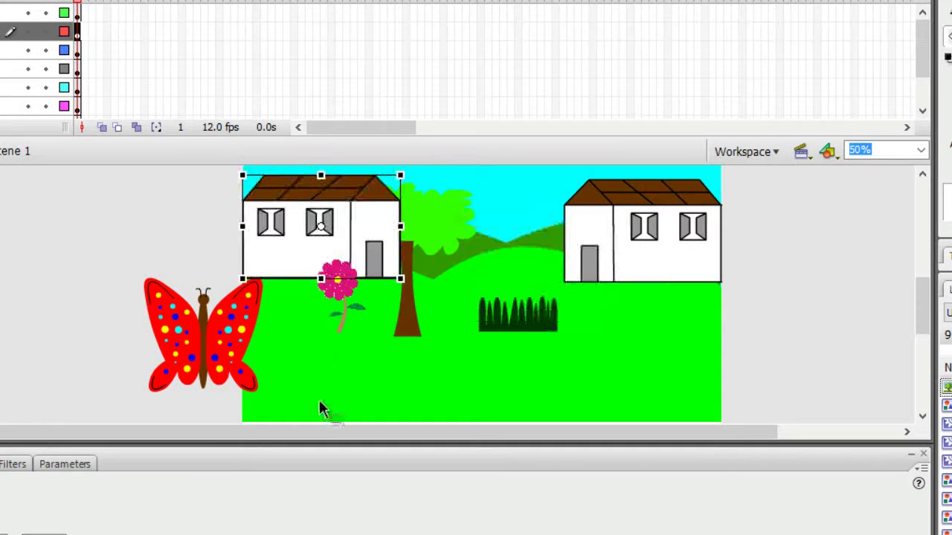
pyautogui.click(57, 321)
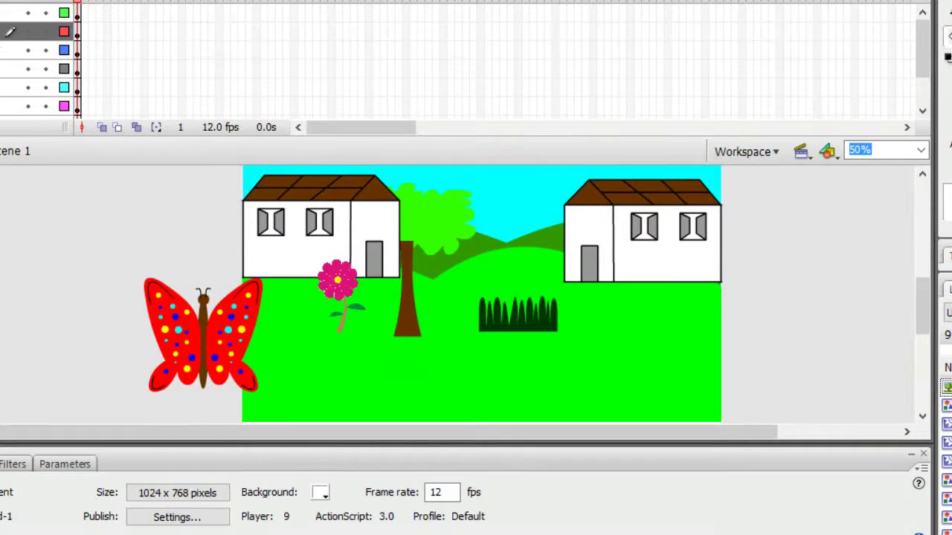
# Move the Rumah layer below the Pohon layer so the tree is drawn in front of the houses
pyautogui.click(3, 31)
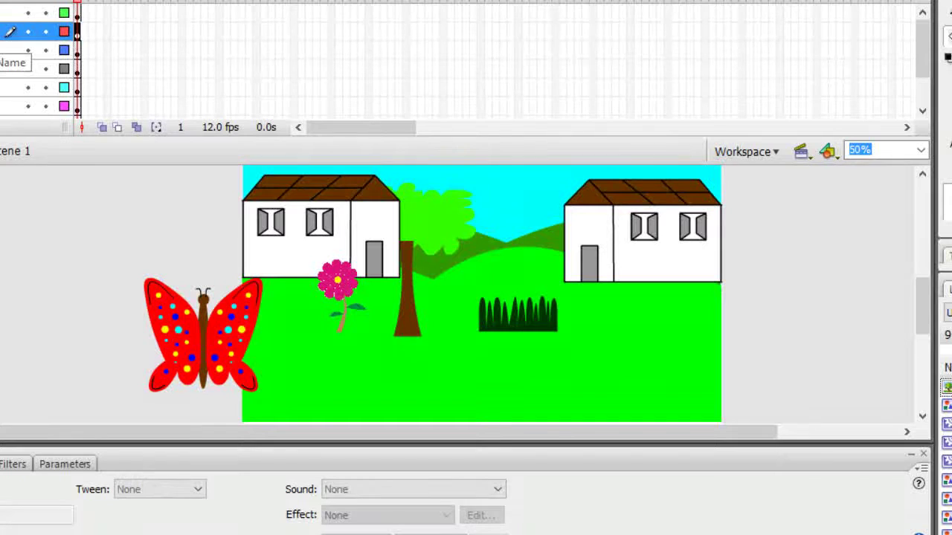
pyautogui.moveTo(3, 79)
pyautogui.mouseDown()
pyautogui.moveTo(3, 116)
pyautogui.moveTo(37, 113)
pyautogui.mouseUp()
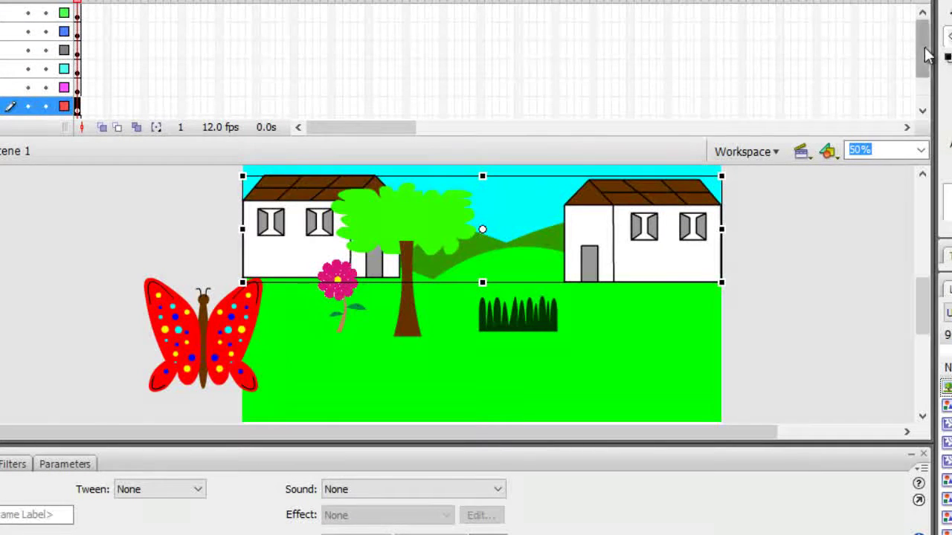
pyautogui.click(883, 202)
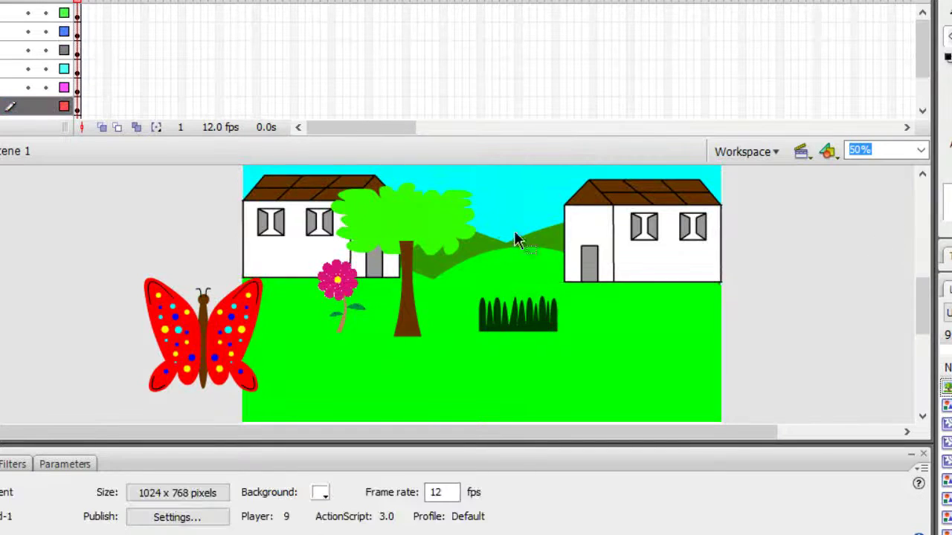
# Move the tree off the stage into the empty area beyond its right edge
pyautogui.moveTo(431, 238); pyautogui.dragTo(811, 276)
pyautogui.click(870, 335)
# Shrink the butterfly to about half its size and move it off the stage below the lower edge
pyautogui.click(246, 334)
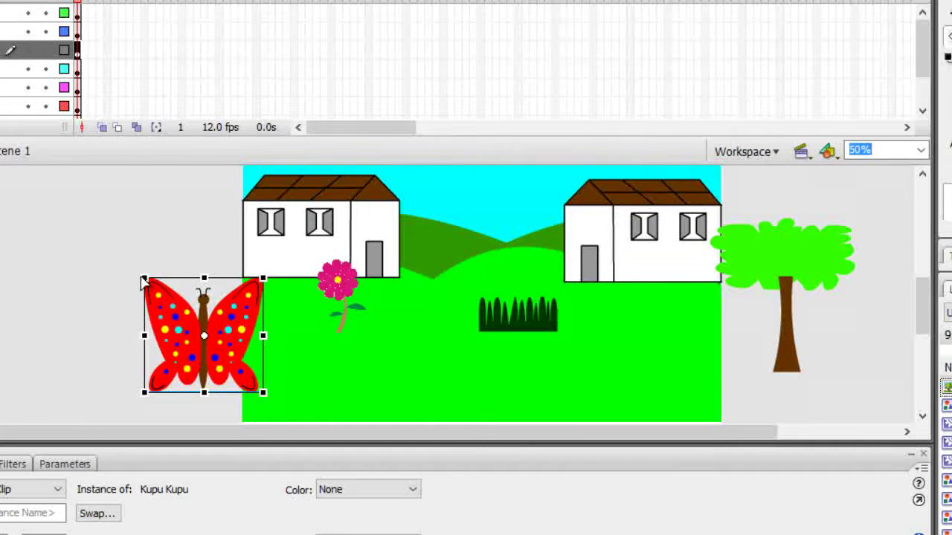
pyautogui.moveTo(144, 279); pyautogui.dragTo(172, 305)
pyautogui.scroll(-3, 229, 341)
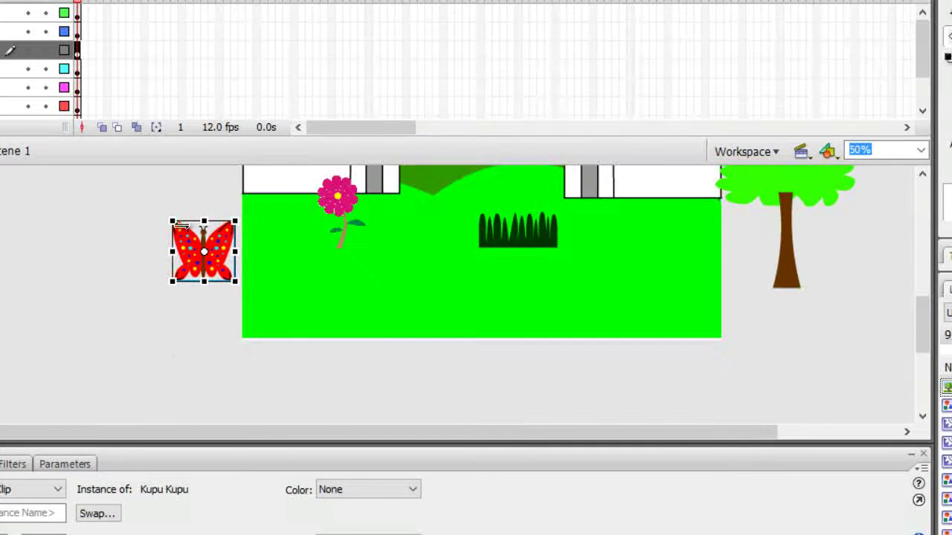
pyautogui.moveTo(175, 223); pyautogui.dragTo(513, 372)
pyautogui.click(647, 381)
pyautogui.scroll(3, 649, 380)
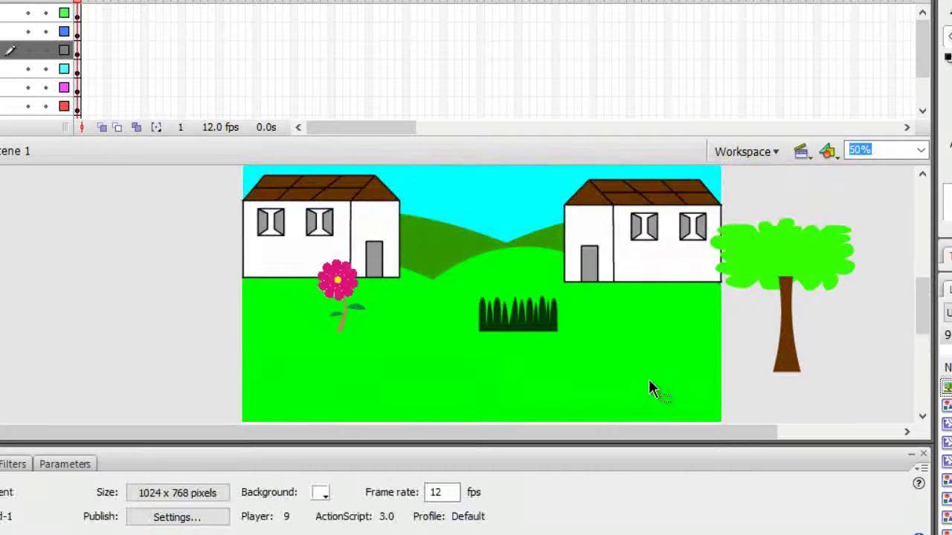
# Move the grass clump to the lower-left foreground and duplicate it to the right foreground and beside the flower
pyautogui.click(545, 332)
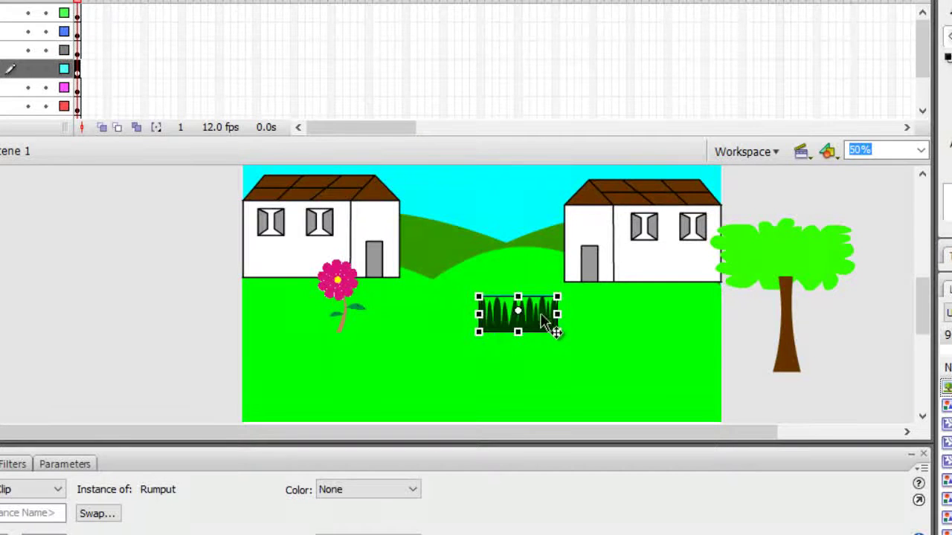
pyautogui.moveTo(545, 324); pyautogui.dragTo(461, 374)
pyautogui.scroll(-3, 462, 350)
pyautogui.moveTo(455, 292); pyautogui.dragTo(619, 302)
pyautogui.moveTo(440, 304); pyautogui.dragTo(320, 247)
# Paste a fourth grass clump and place it in the gap between the two houses
pyautogui.hotkey('ctrl', 'z')
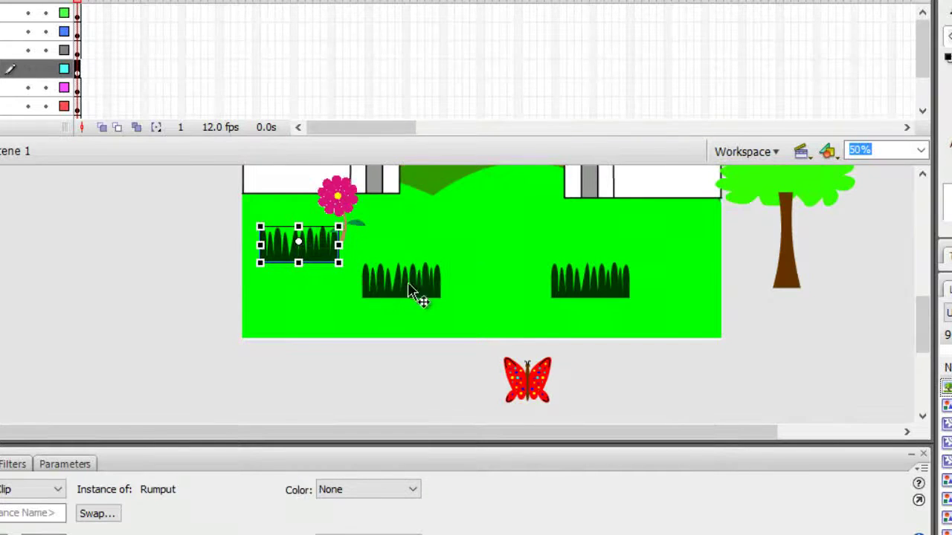
pyautogui.hotkey('ctrl', 'v')
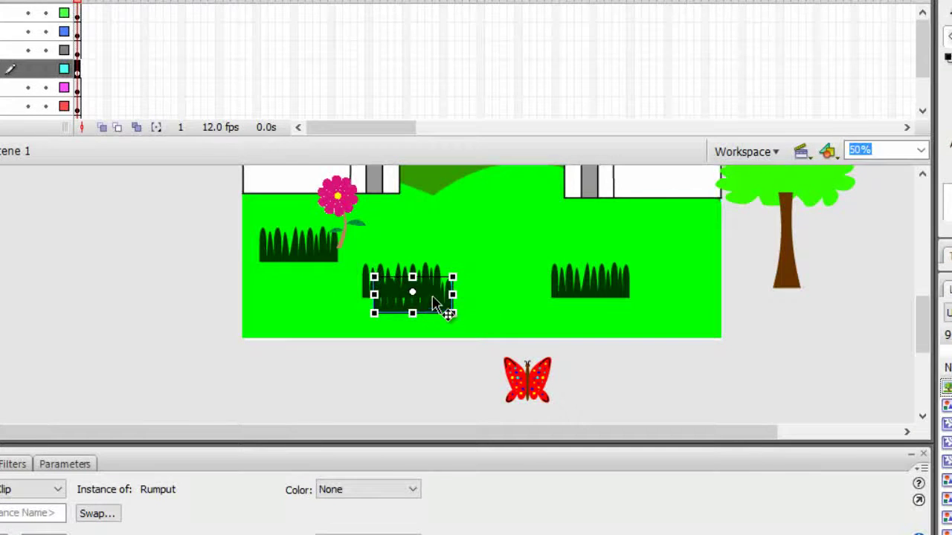
pyautogui.moveTo(433, 300); pyautogui.dragTo(532, 225)
pyautogui.click(803, 361)
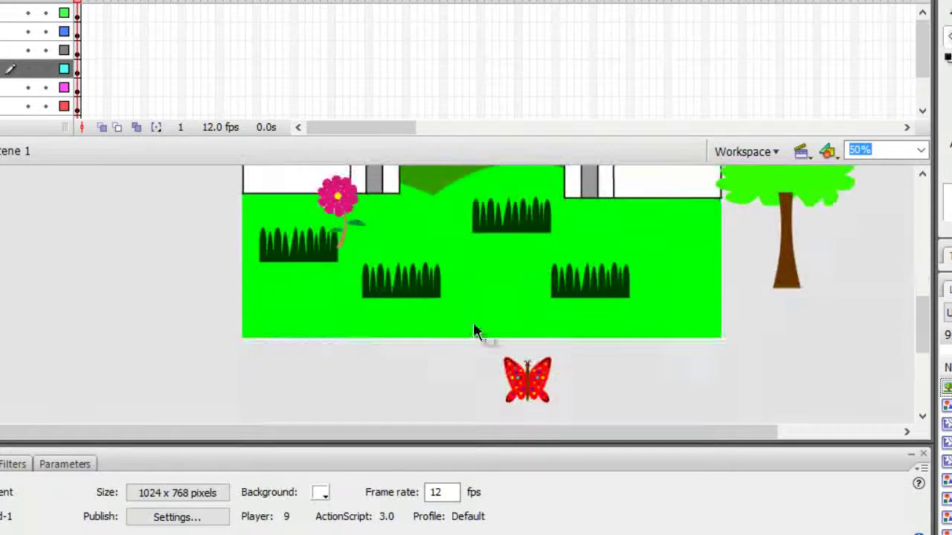
# Enlarge the lower-left foreground grass clump and slightly widen the right foreground clump
pyautogui.click(393, 294)
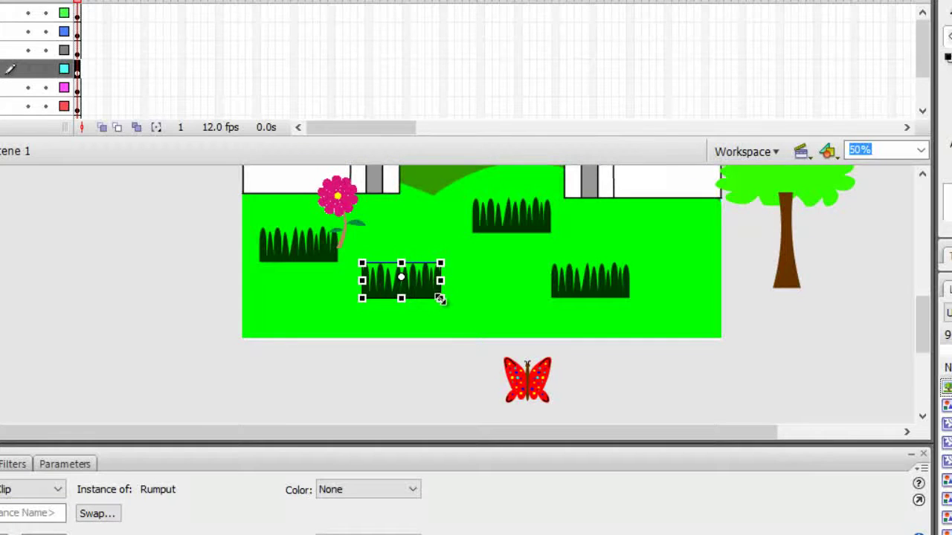
pyautogui.moveTo(440, 298); pyautogui.dragTo(451, 310)
pyautogui.click(577, 277)
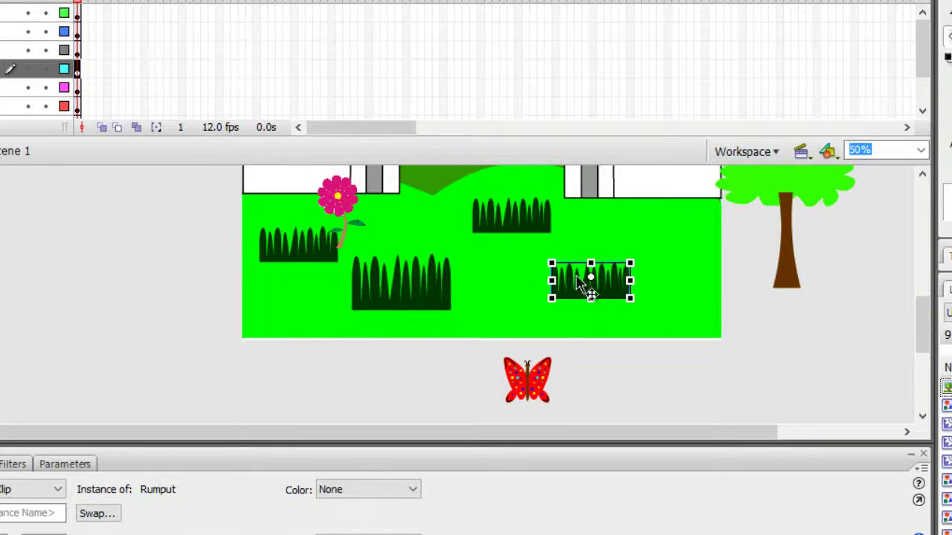
pyautogui.click(334, 238)
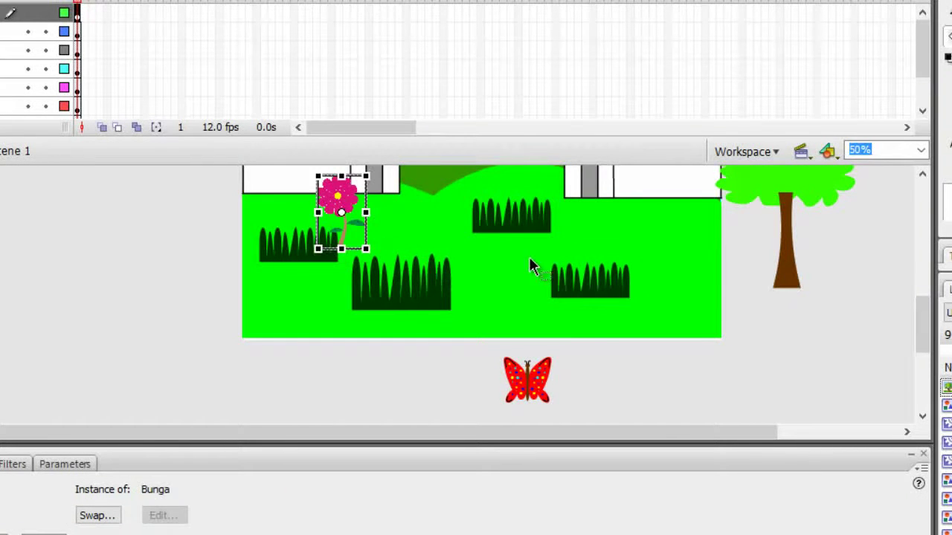
pyautogui.click(563, 286)
pyautogui.moveTo(548, 264); pyautogui.dragTo(543, 260)
pyautogui.click(708, 335)
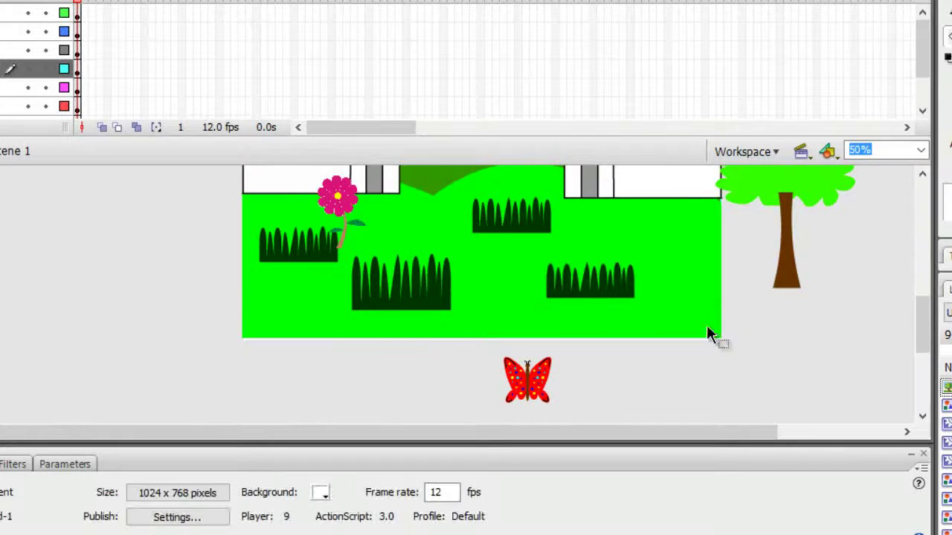
# Slightly reduce the height of the grass clump beside the flower
pyautogui.click(324, 255)
pyautogui.click(278, 255)
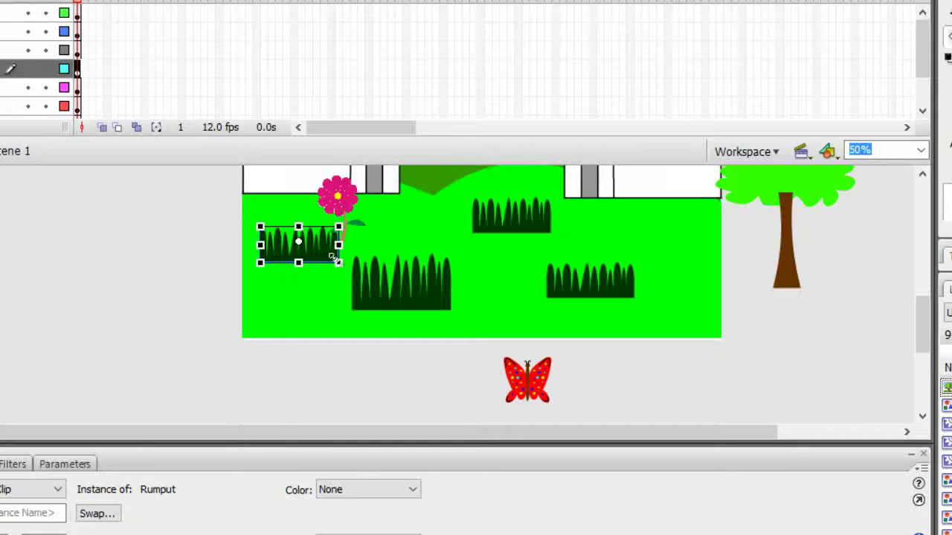
pyautogui.moveTo(340, 265); pyautogui.dragTo(337, 259)
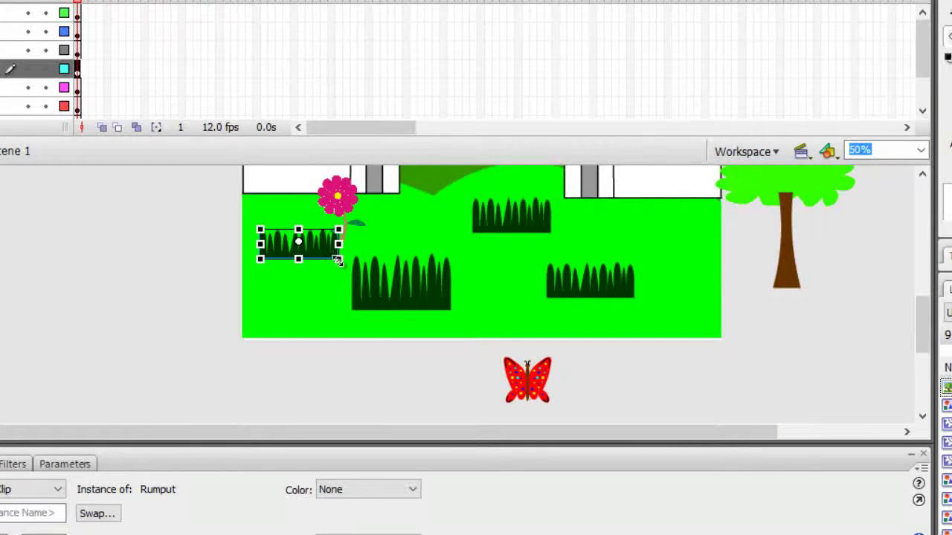
# Narrow the grass clump between the houses and reduce its height
pyautogui.click(494, 219)
pyautogui.moveTo(551, 233); pyautogui.dragTo(541, 234)
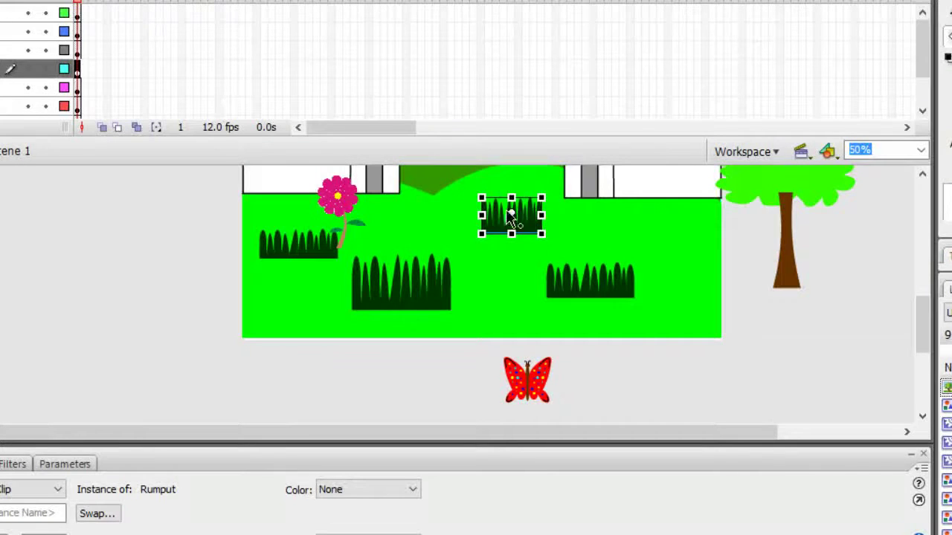
pyautogui.moveTo(512, 199); pyautogui.dragTo(512, 201)
pyautogui.click(776, 331)
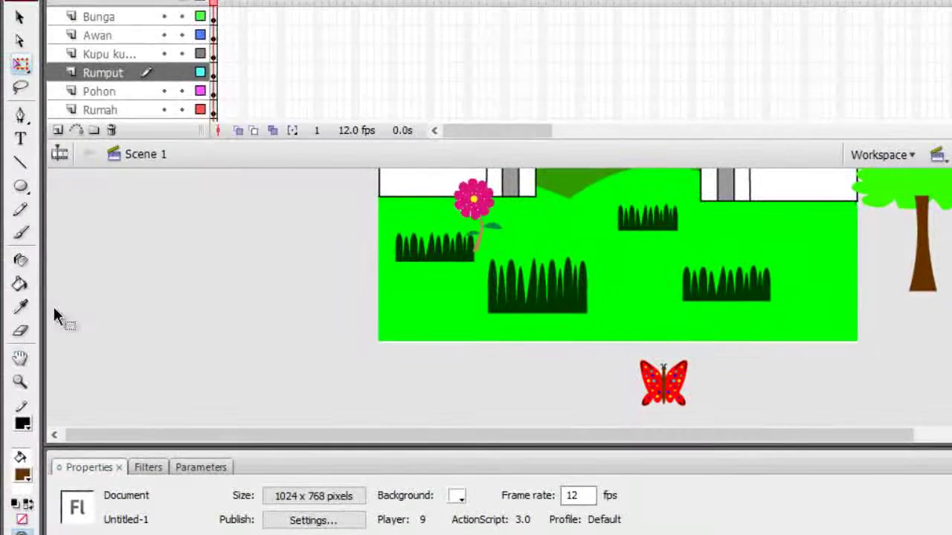
# Stretch the grass clump between the houses slightly taller and move it up nearer the hills
pyautogui.click(17, 387)
pyautogui.scroll(2, 483, 309)
pyautogui.moveTo(505, 281); pyautogui.dragTo(885, 345)
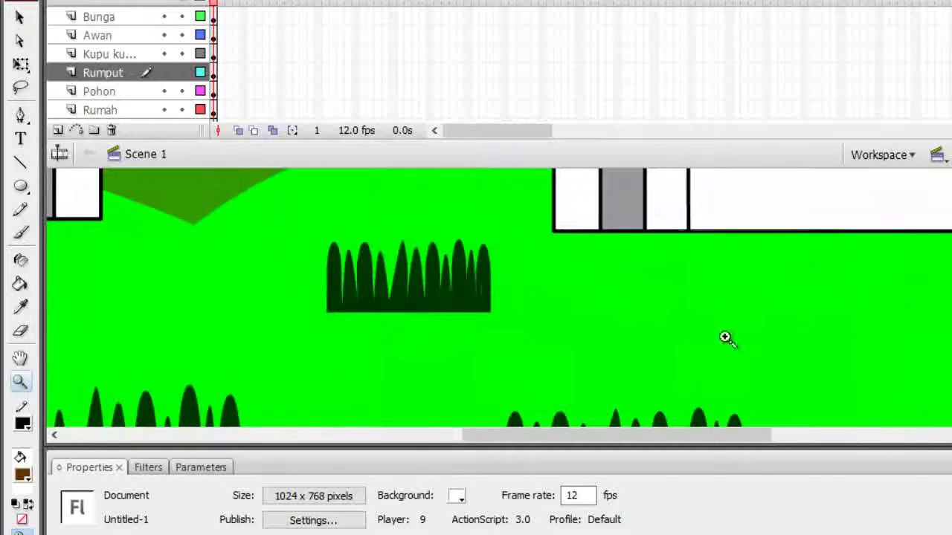
pyautogui.click(20, 16)
pyautogui.click(379, 278)
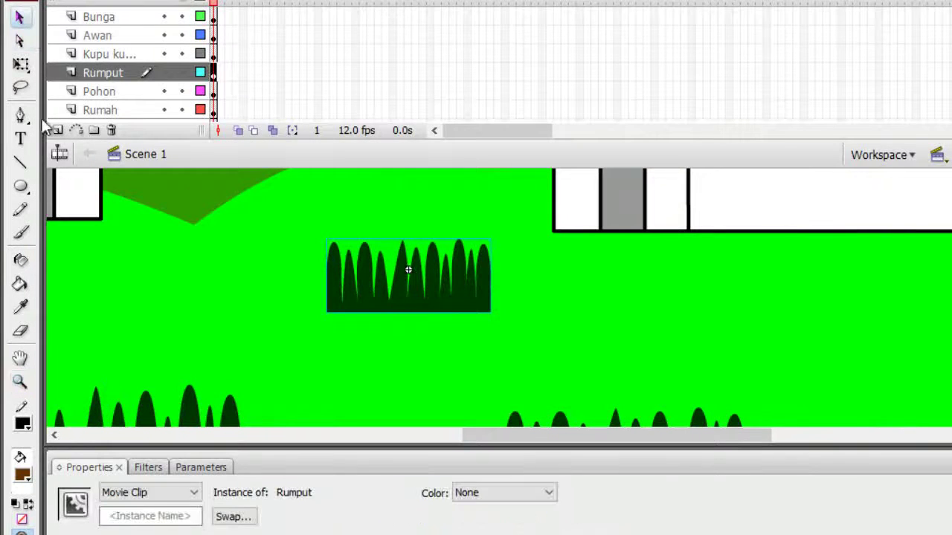
pyautogui.click(20, 64)
pyautogui.moveTo(327, 238); pyautogui.dragTo(320, 227)
pyautogui.moveTo(365, 283); pyautogui.dragTo(365, 246)
pyautogui.scroll(-3, 377, 282)
pyautogui.scroll(2, 379, 290)
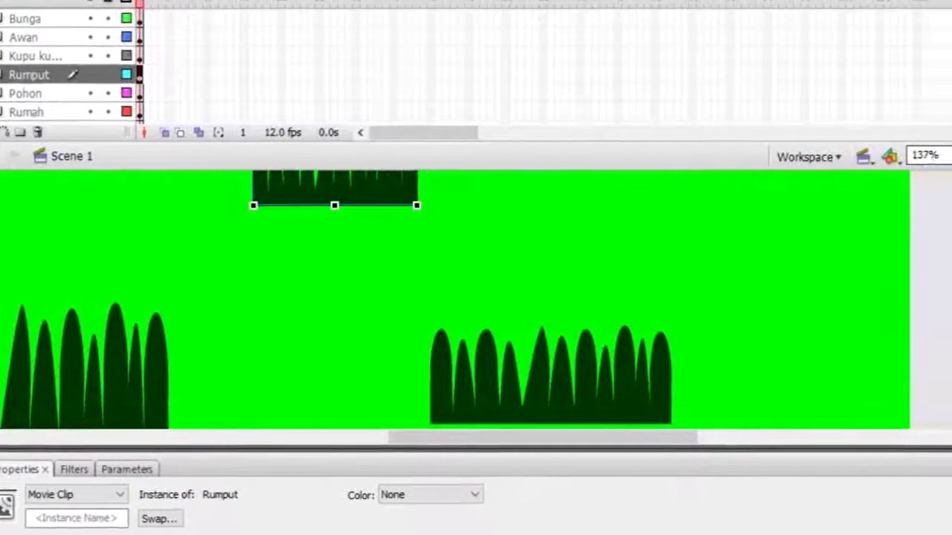
pyautogui.click(951, 153)
pyautogui.click(892, 235)
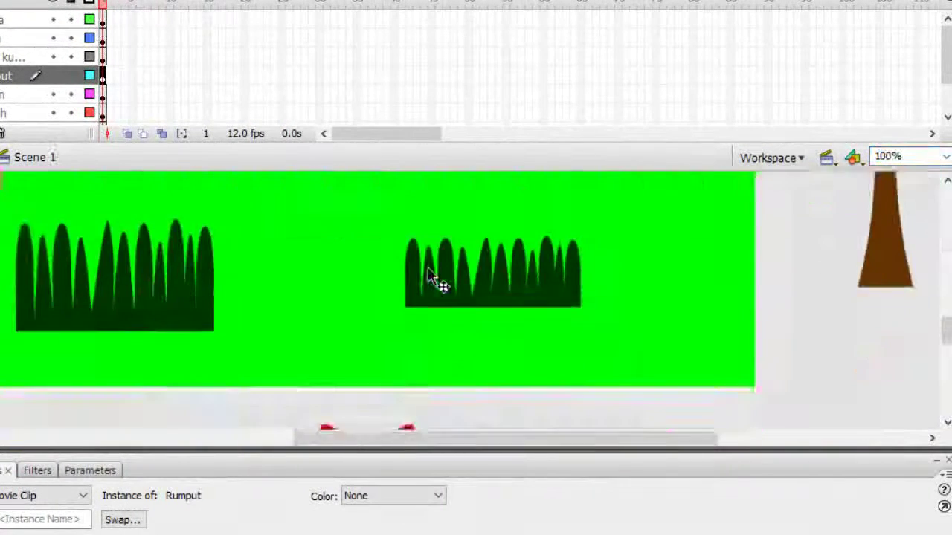
pyautogui.click(945, 155)
pyautogui.click(904, 222)
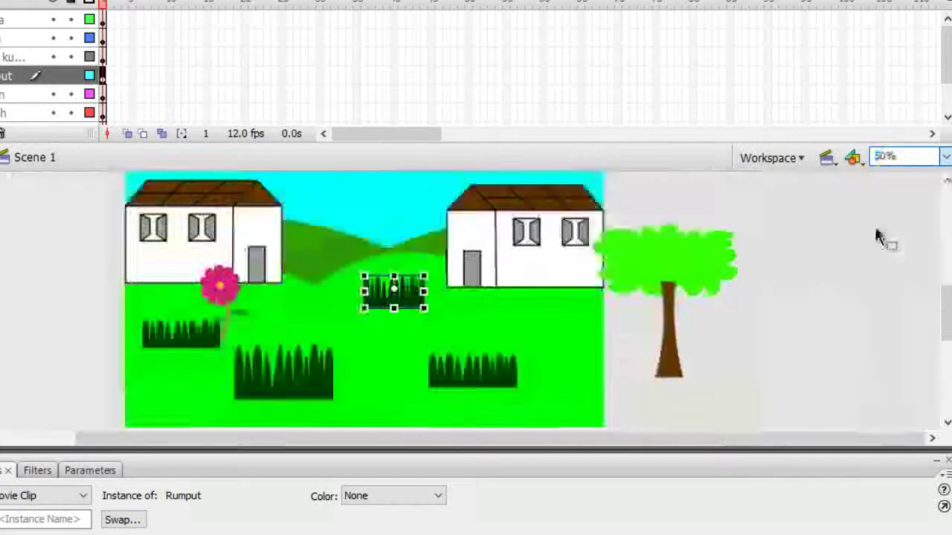
# Move the flower onto the large foreground grass clump and bring the Rumput layer to the top of the layer stack
pyautogui.click(751, 400)
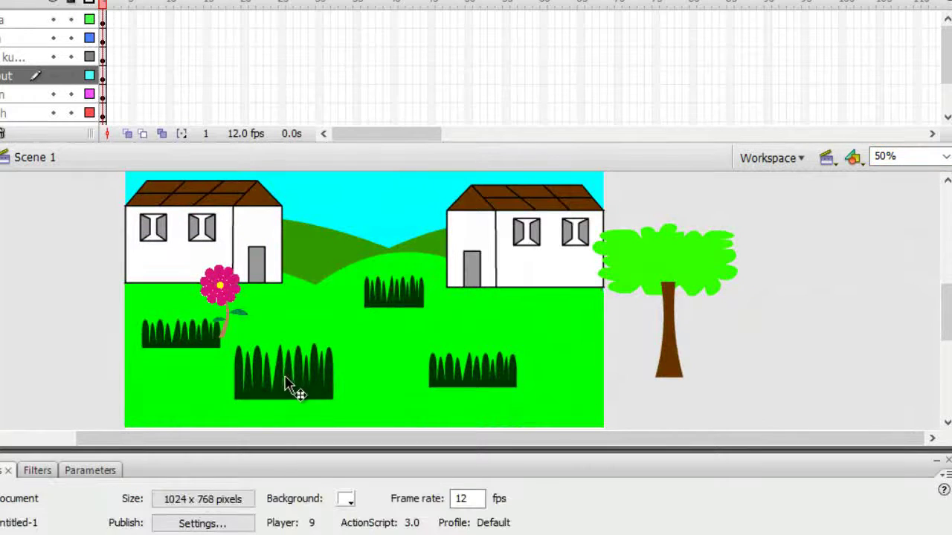
pyautogui.scroll(-3, 275, 310)
pyautogui.scroll(3, 297, 310)
pyautogui.click(229, 296)
pyautogui.moveTo(227, 297); pyautogui.dragTo(284, 335)
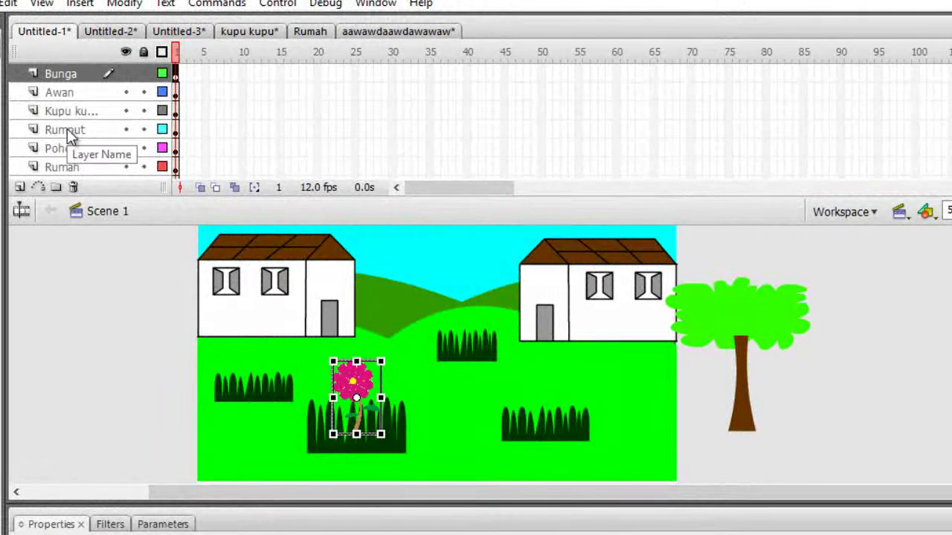
pyautogui.moveTo(68, 131); pyautogui.dragTo(68, 71)
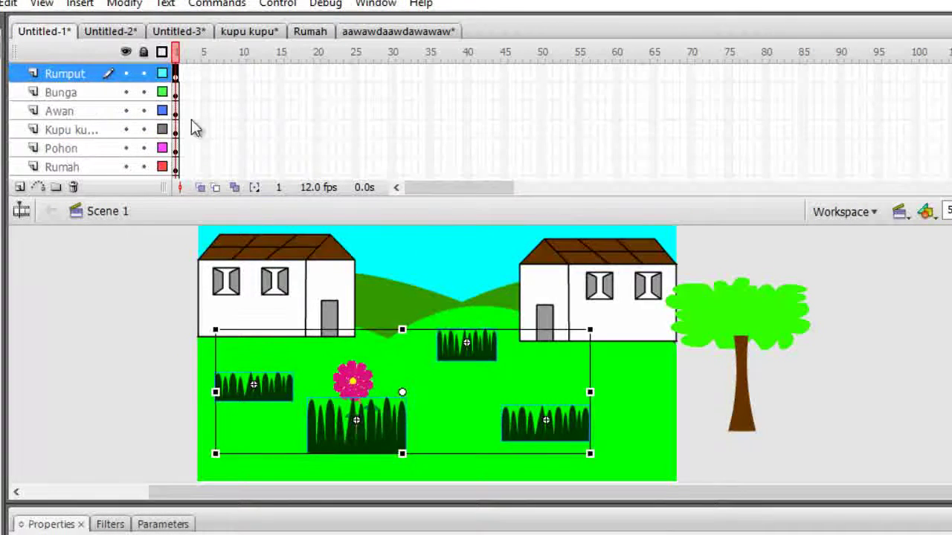
pyautogui.click(803, 420)
# Slightly enlarge the flower on the large foreground grass clump and raise it a little above the blades
pyautogui.click(348, 394)
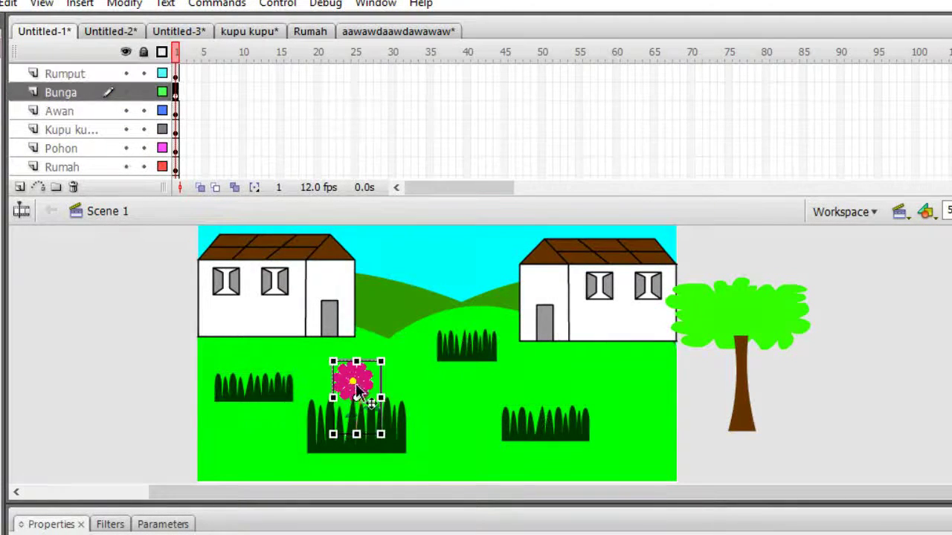
pyautogui.moveTo(330, 360); pyautogui.dragTo(327, 354)
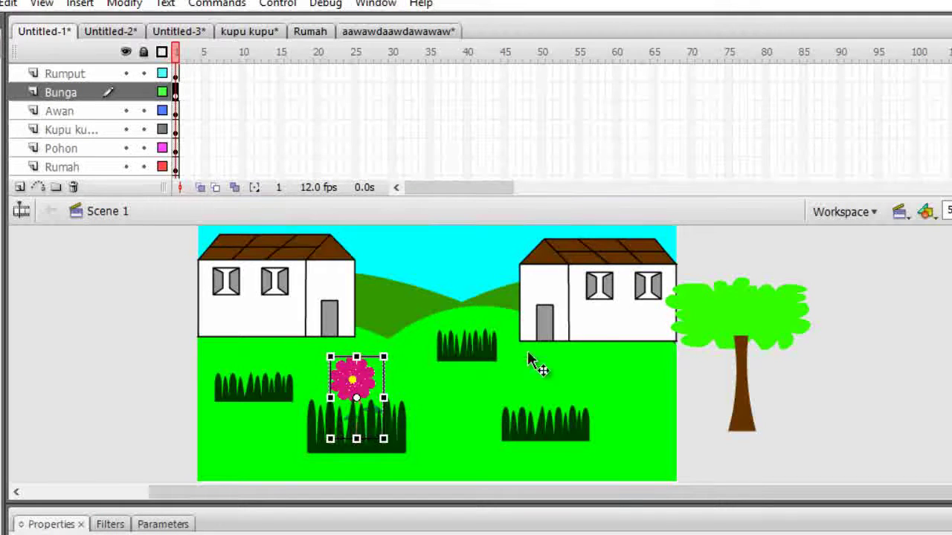
pyautogui.click(858, 401)
pyautogui.click(368, 383)
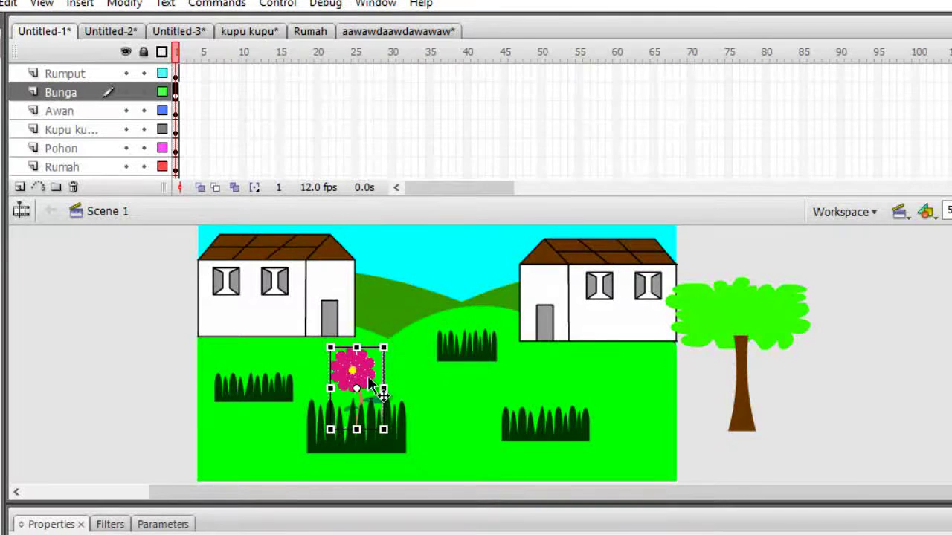
# Duplicate the flower and place the copy behind the grass clump between the two houses, raised above the blades
pyautogui.hotkey('ctrl', 'c')
pyautogui.hotkey('ctrl', 'v')
pyautogui.moveTo(530, 356); pyautogui.dragTo(486, 326)
pyautogui.press('Up')
pyautogui.press('Up')
pyautogui.press('Up')
pyautogui.press('Up')
pyautogui.press('Up')
pyautogui.press('Up')
pyautogui.press('Up')
pyautogui.press('Up')
pyautogui.press('Up')
pyautogui.press('Up')
pyautogui.press('Up')
pyautogui.press('Up')
pyautogui.press('Up')
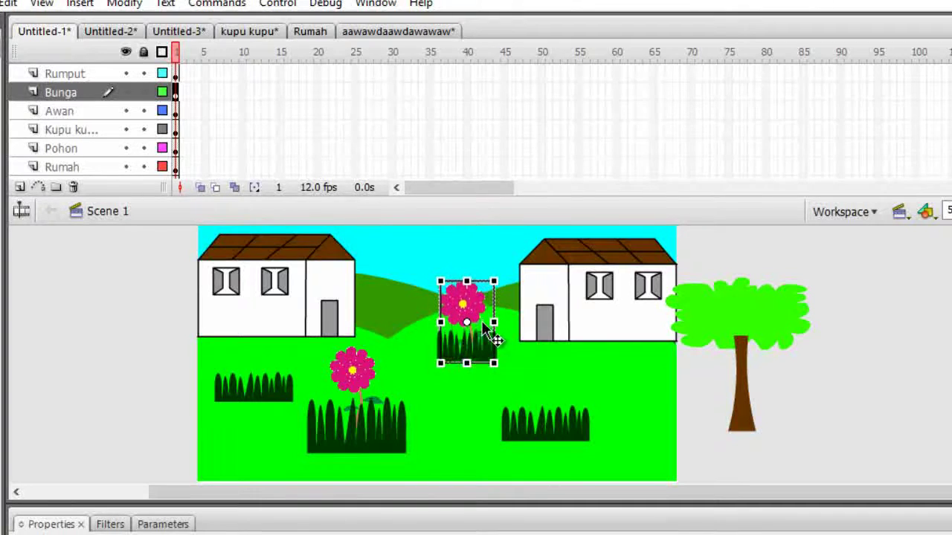
pyautogui.press('Down')
pyautogui.click(883, 282)
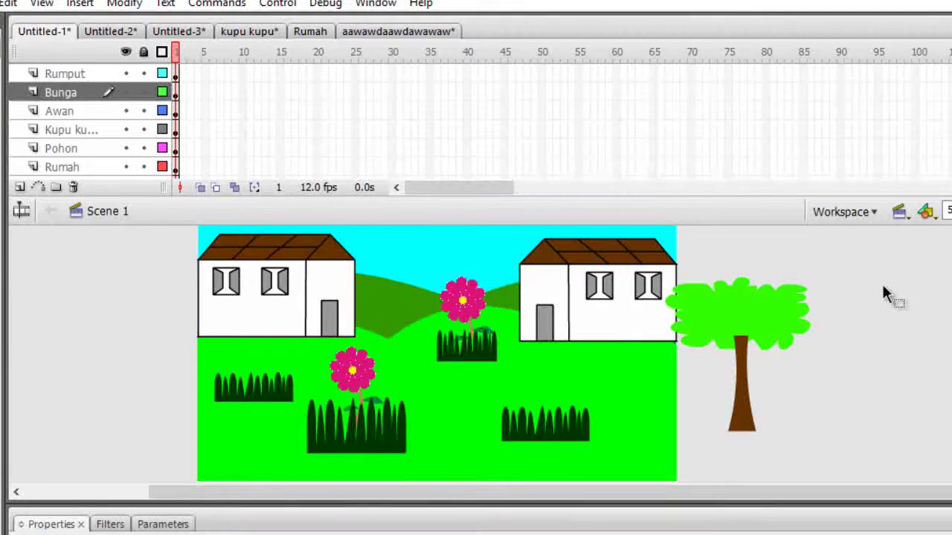
# Paste another flower copy and place it behind the right foreground grass clump
pyautogui.hotkey('ctrl', 'v')
pyautogui.moveTo(515, 354); pyautogui.dragTo(545, 380)
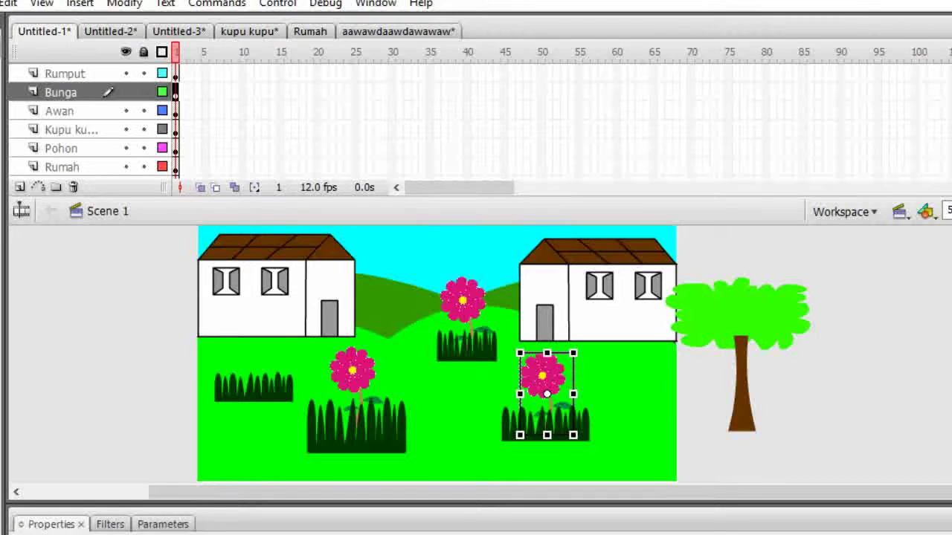
pyautogui.click(781, 381)
# Paste another flower copy and centre it behind the grass clump in front of the left house
pyautogui.hotkey('ctrl', 'v')
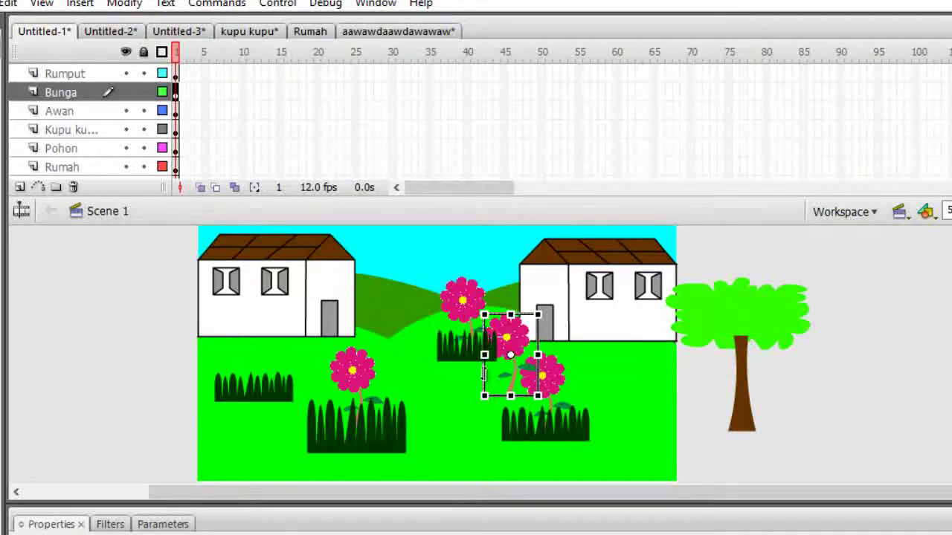
pyautogui.moveTo(490, 349); pyautogui.dragTo(268, 346)
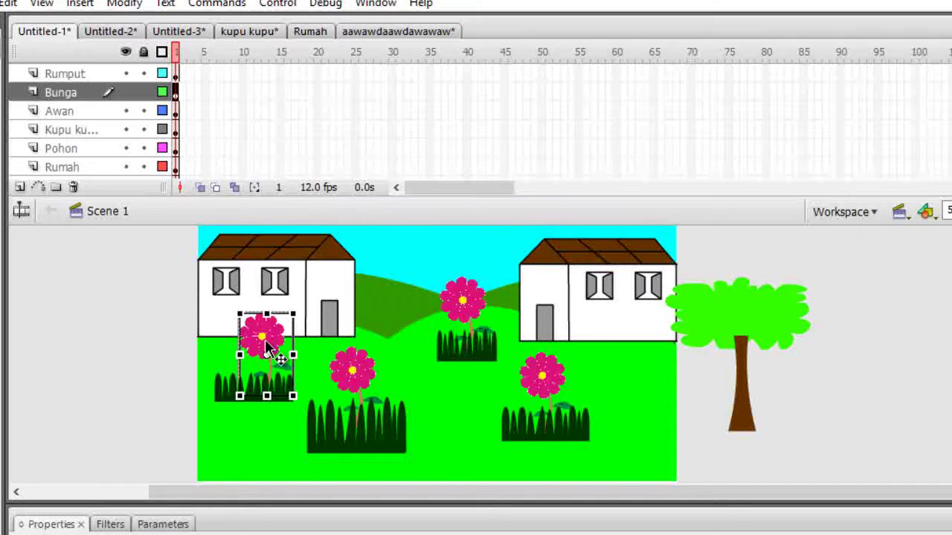
pyautogui.press('Left')
pyautogui.press('Left')
pyautogui.press('Left')
pyautogui.press('Left')
pyautogui.press('Left')
pyautogui.press('Left')
pyautogui.press('Left')
pyautogui.press('Left')
pyautogui.press('Left')
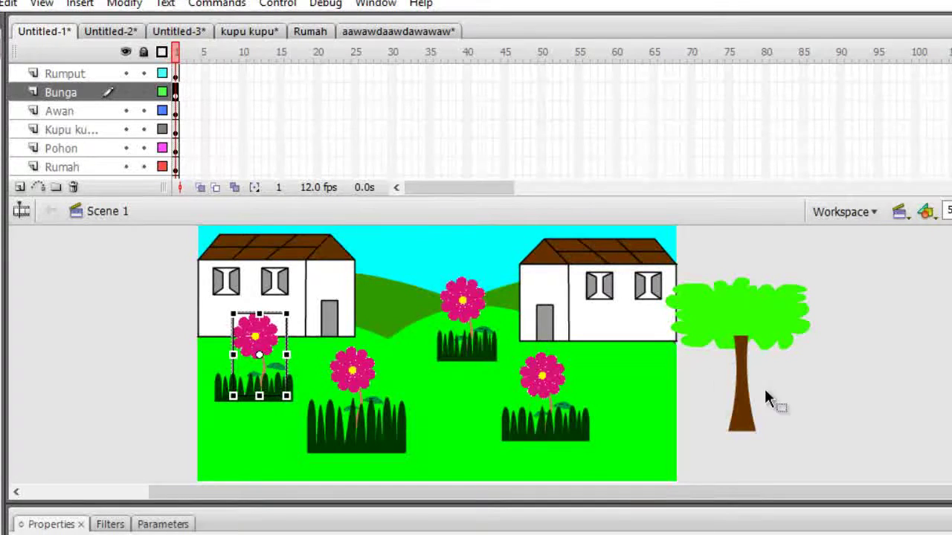
pyautogui.click(830, 389)
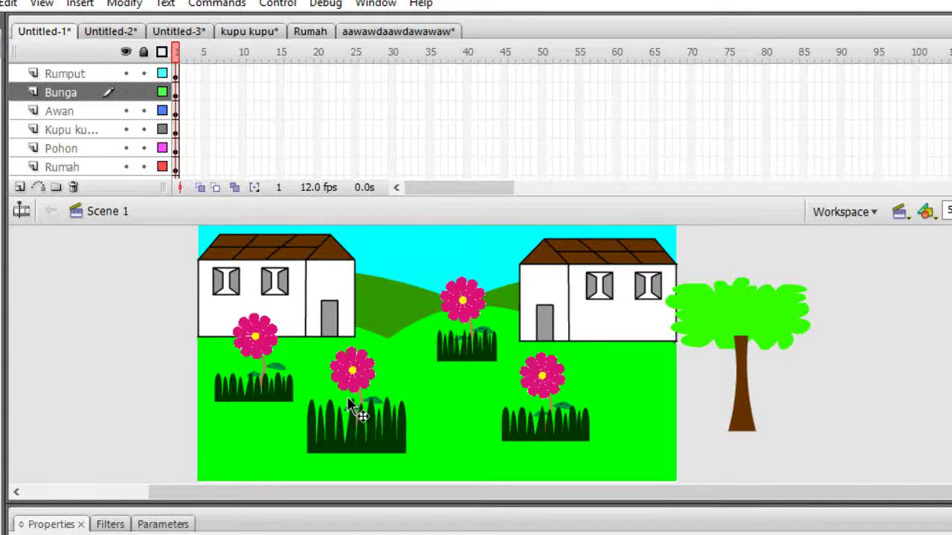
# Scale down the flower on the right foreground grass clump
pyautogui.click(565, 400)
pyautogui.moveTo(575, 437); pyautogui.dragTo(567, 425)
pyautogui.click(764, 416)
# Scale down the flower in front of the left house and readjust its position behind the grass clump
pyautogui.click(266, 348)
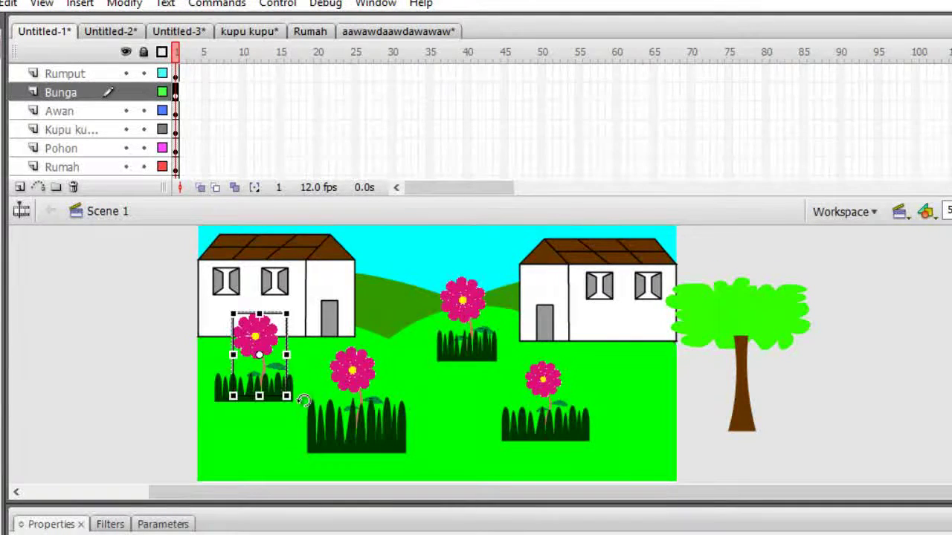
pyautogui.moveTo(287, 394); pyautogui.dragTo(281, 386)
pyautogui.moveTo(268, 330); pyautogui.dragTo(270, 343)
pyautogui.press('Up')
pyautogui.press('Up')
pyautogui.press('Up')
pyautogui.press('Left')
pyautogui.press('Up')
pyautogui.press('Up')
pyautogui.press('Up')
pyautogui.press('Up')
pyautogui.press('Up')
pyautogui.press('Up')
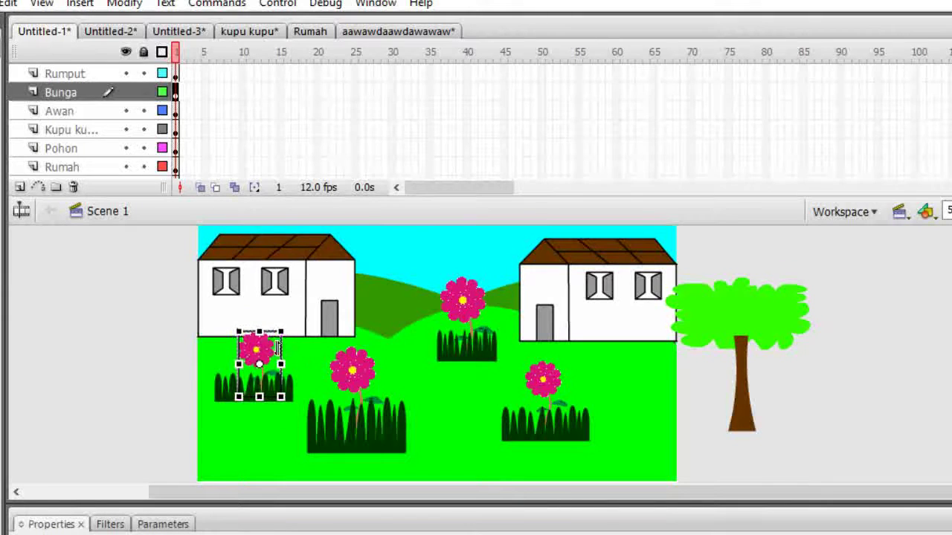
pyautogui.press('Left')
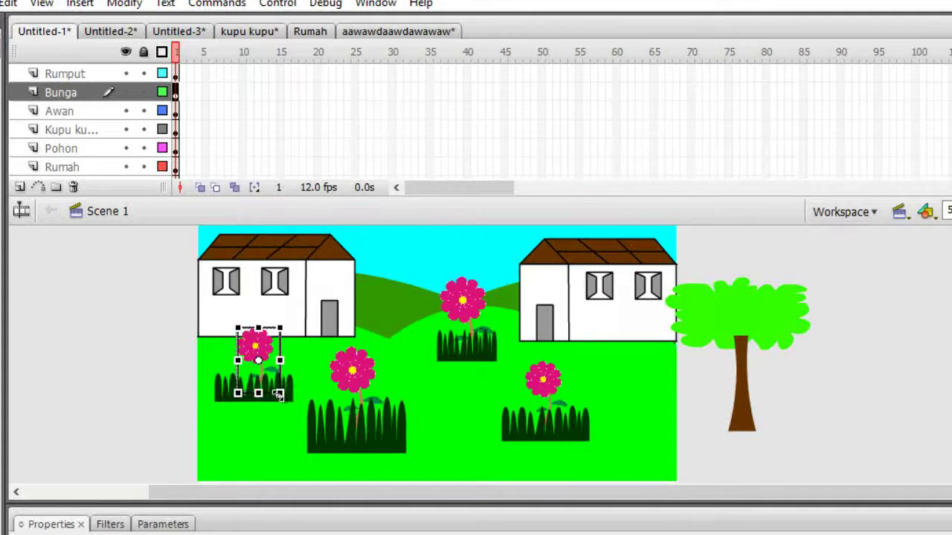
pyautogui.moveTo(277, 394); pyautogui.dragTo(281, 364)
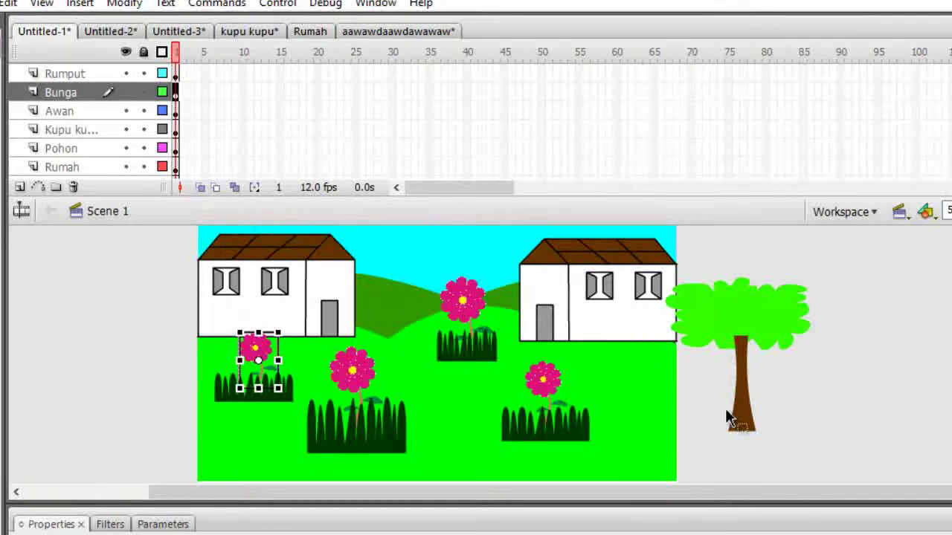
pyautogui.click(770, 400)
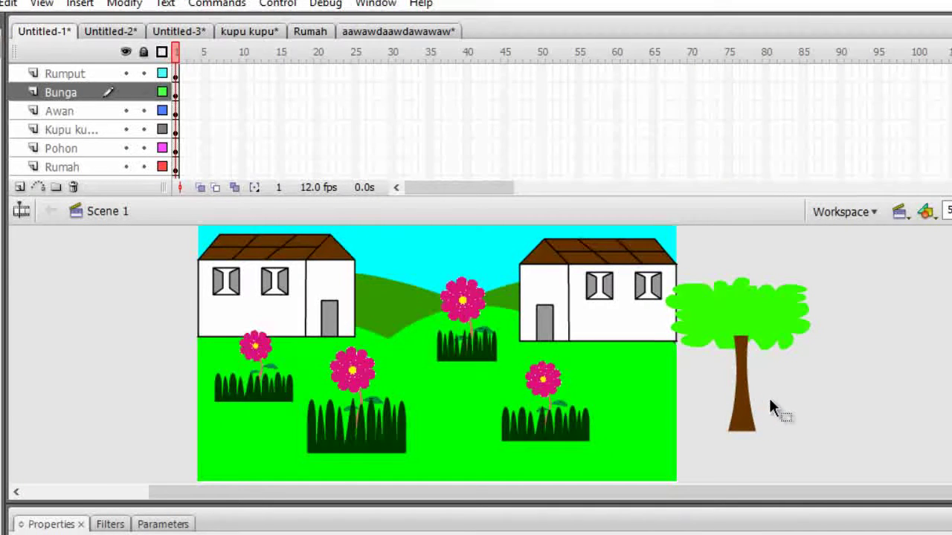
# Shrink the flower between the two houses to about half its size
pyautogui.click(480, 348)
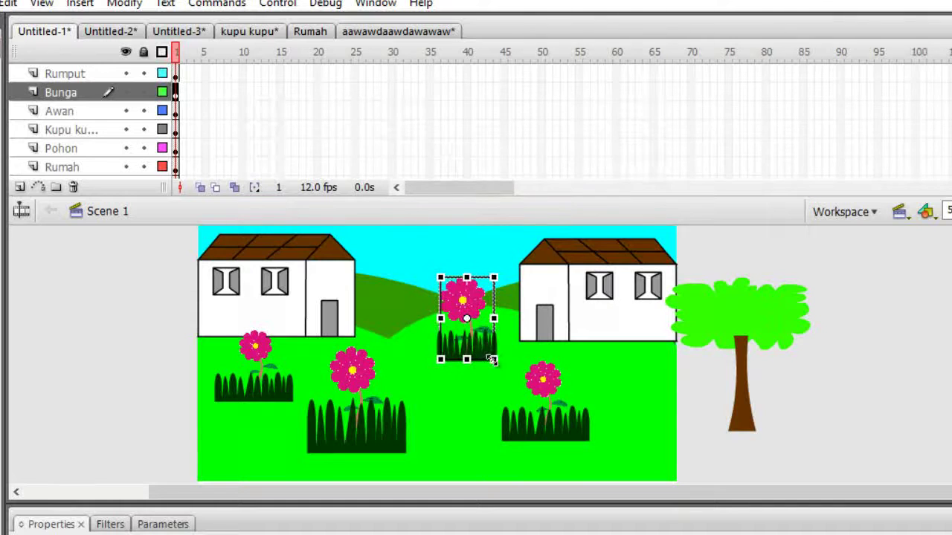
pyautogui.moveTo(491, 360); pyautogui.dragTo(477, 323)
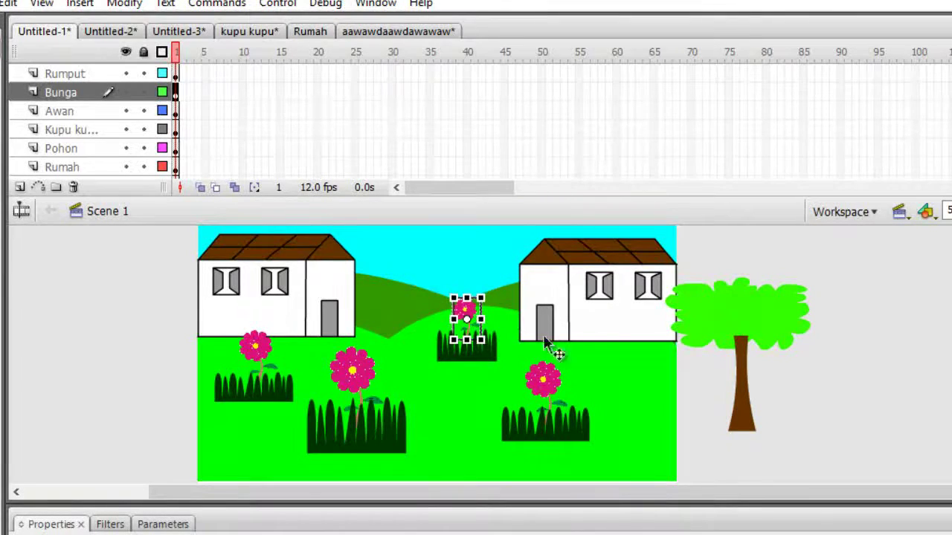
pyautogui.click(842, 366)
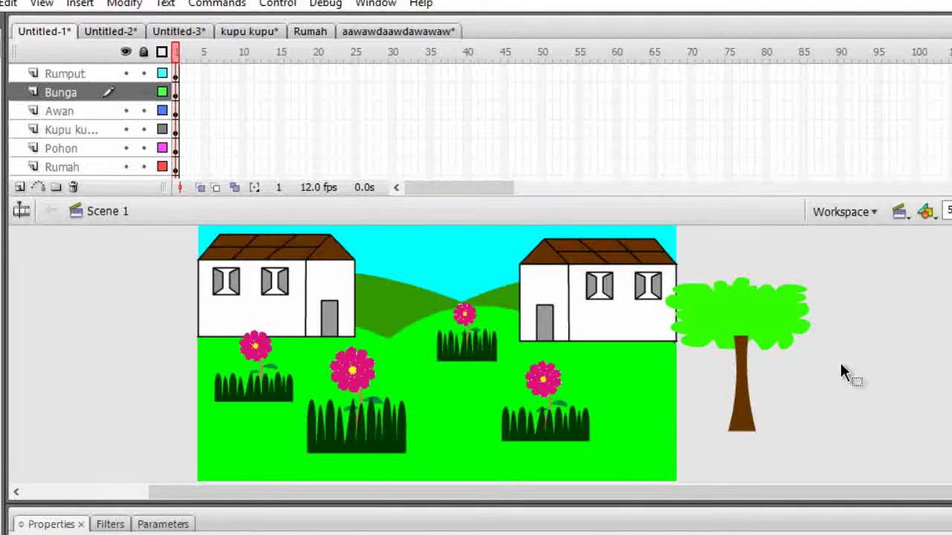
# Move the tree onto the stage, scale it down, and place it beside the left house's door
pyautogui.moveTo(778, 327); pyautogui.dragTo(451, 308)
pyautogui.moveTo(344, 232); pyautogui.dragTo(372, 261)
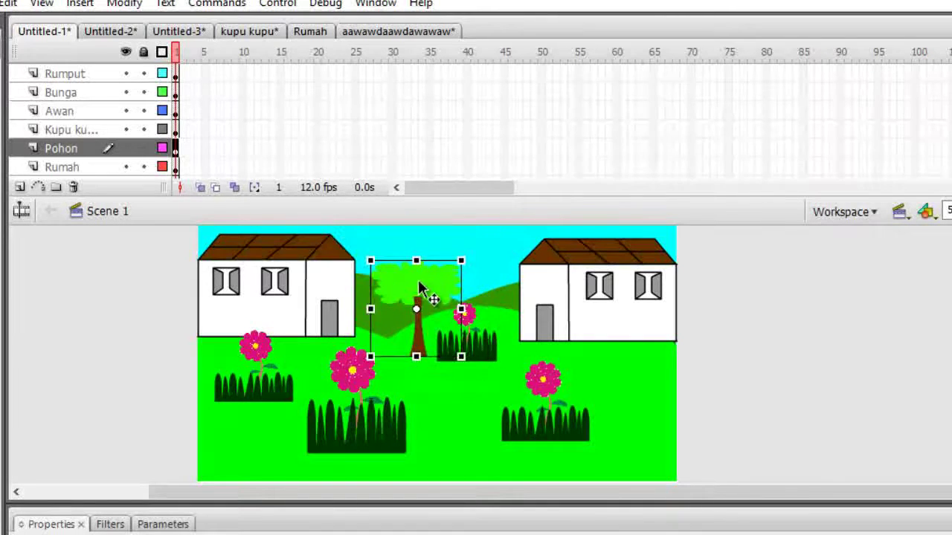
pyautogui.moveTo(425, 296)
pyautogui.mouseDown()
pyautogui.moveTo(406, 278)
pyautogui.moveTo(385, 280)
pyautogui.moveTo(387, 297)
pyautogui.moveTo(369, 297)
pyautogui.moveTo(368, 270)
pyautogui.mouseUp()
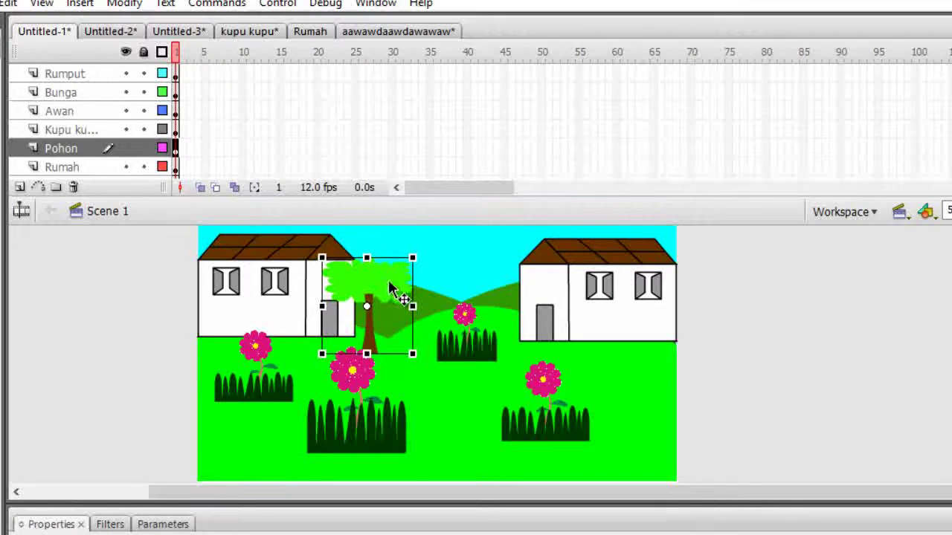
pyautogui.click(743, 347)
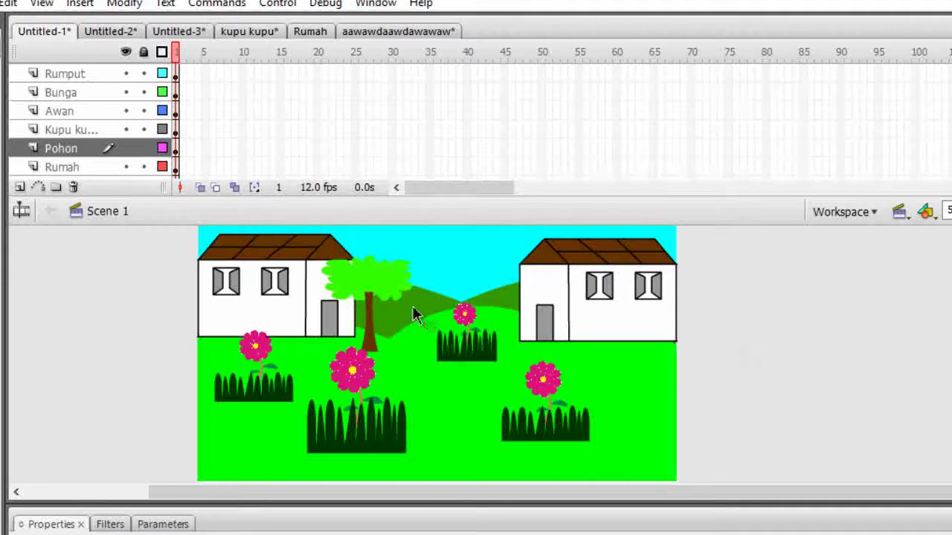
# Duplicate the tree, place the copy on the hill beside the right house, and make it slightly smaller
pyautogui.click(375, 299)
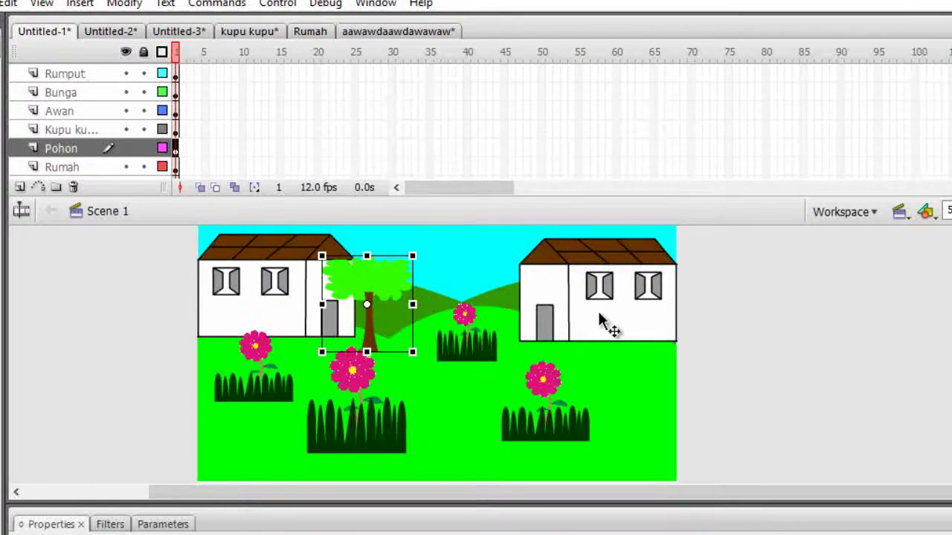
pyautogui.hotkey('ctrl', 'v')
pyautogui.moveTo(523, 340); pyautogui.dragTo(495, 282)
pyautogui.moveTo(495, 283); pyautogui.dragTo(495, 271)
pyautogui.scroll(3, 530, 309)
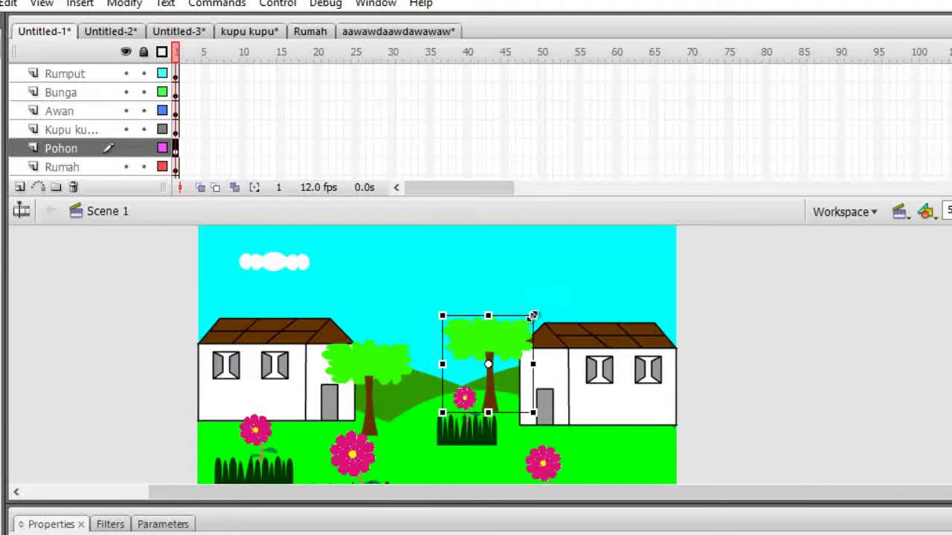
pyautogui.moveTo(533, 316); pyautogui.dragTo(528, 321)
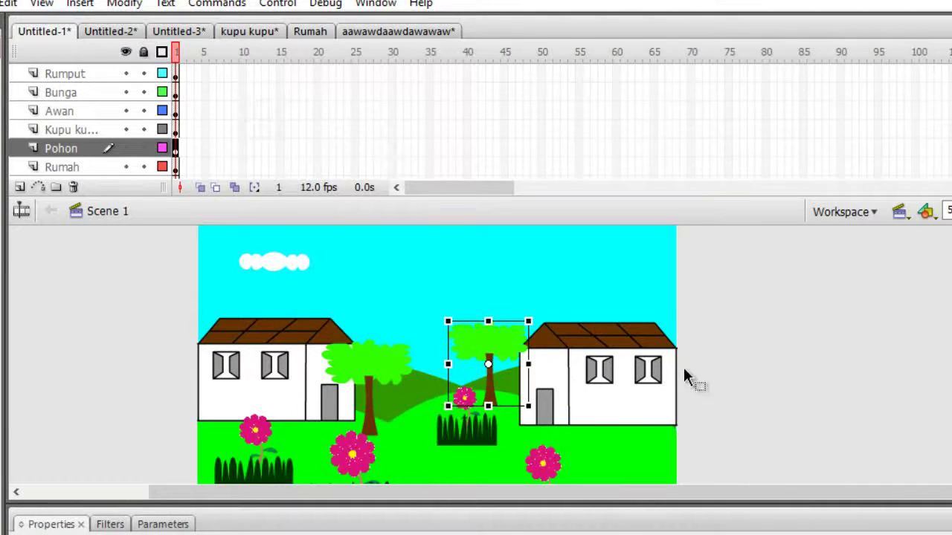
pyautogui.click(722, 368)
# Enlarge the cloud above the left house and move it slightly lower in the sky
pyautogui.scroll(-3, 723, 366)
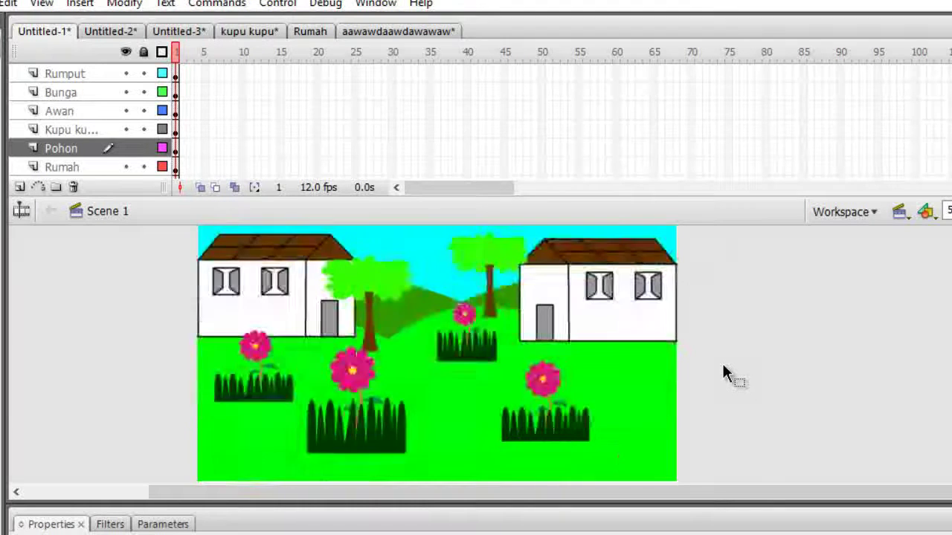
pyautogui.scroll(-3, 722, 362)
pyautogui.scroll(7, 720, 360)
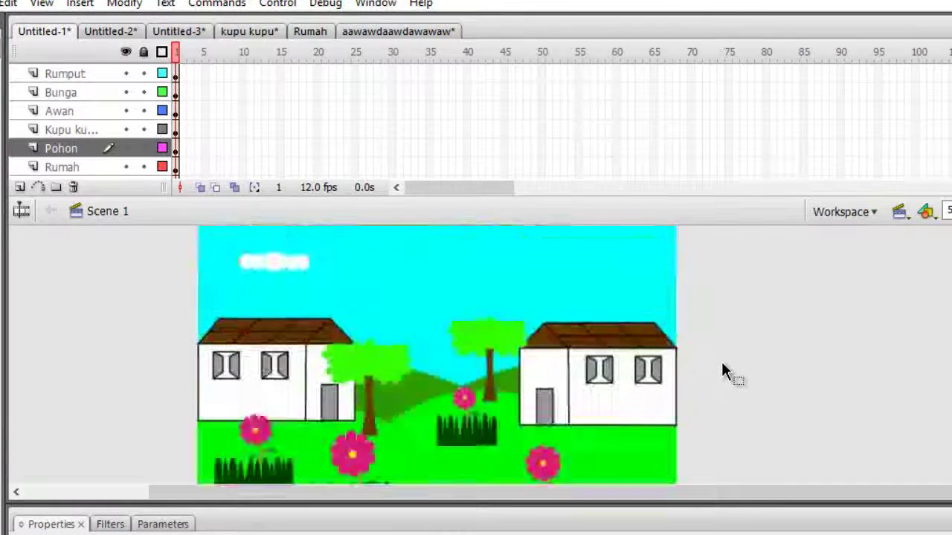
pyautogui.scroll(2, 746, 356)
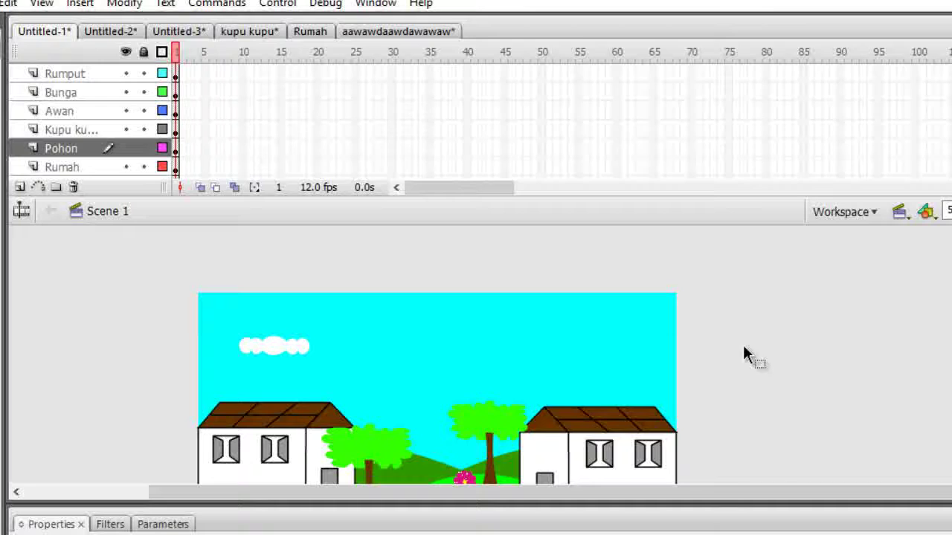
pyautogui.click(296, 345)
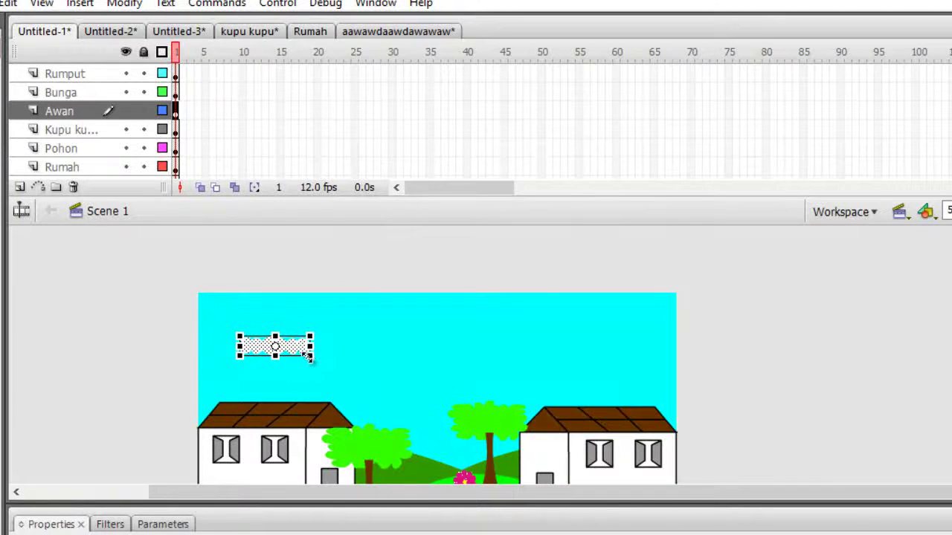
pyautogui.moveTo(309, 358); pyautogui.dragTo(301, 379)
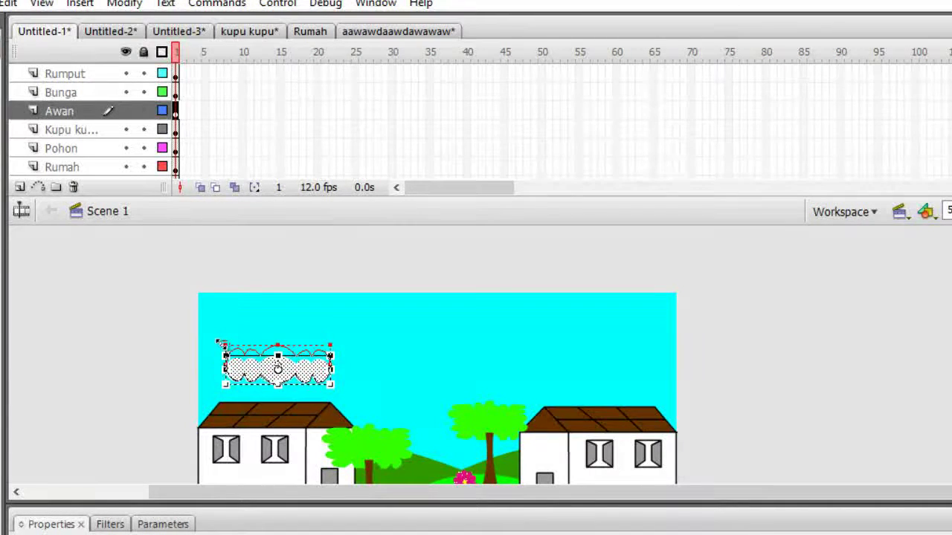
pyautogui.click(713, 364)
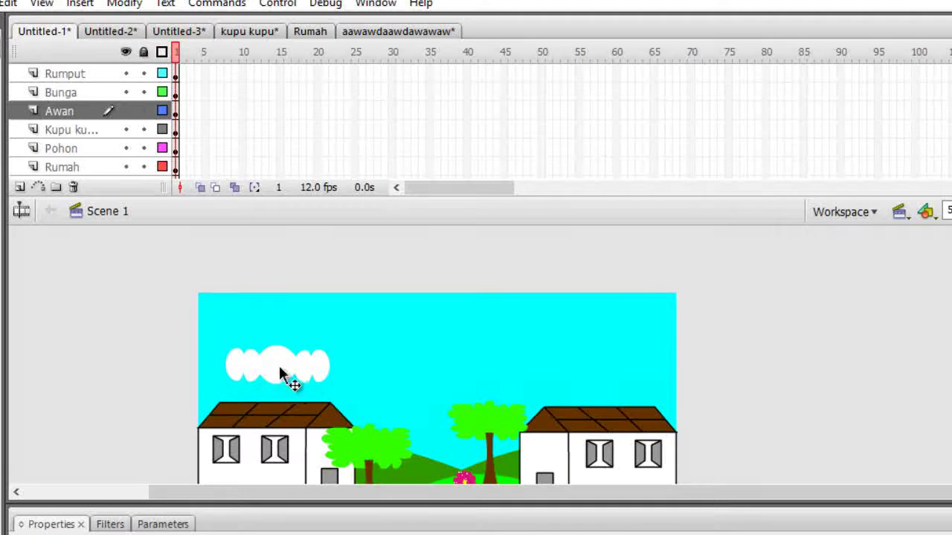
# Widen the cloud slightly by stretching its right side
pyautogui.click(280, 370)
pyautogui.moveTo(330, 365); pyautogui.dragTo(338, 365)
pyautogui.click(719, 358)
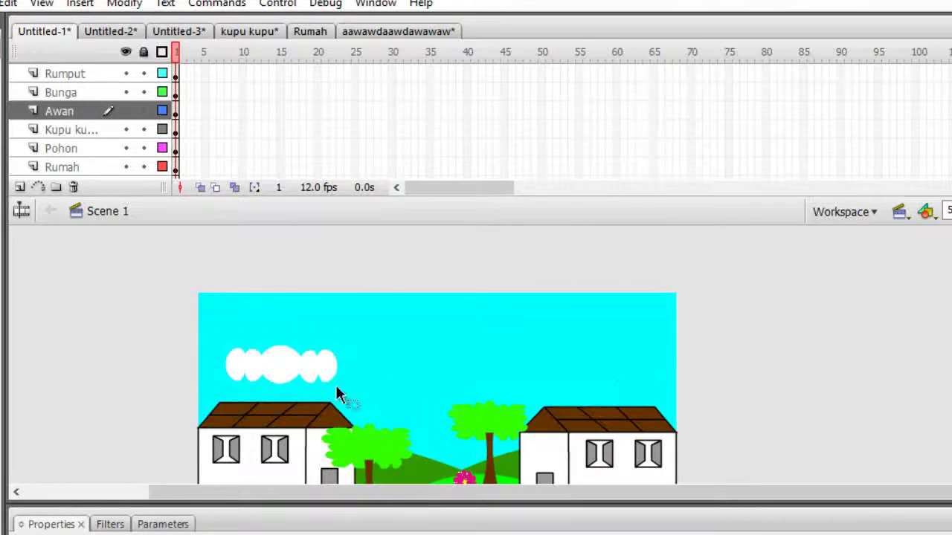
pyautogui.click(299, 371)
pyautogui.click(374, 341)
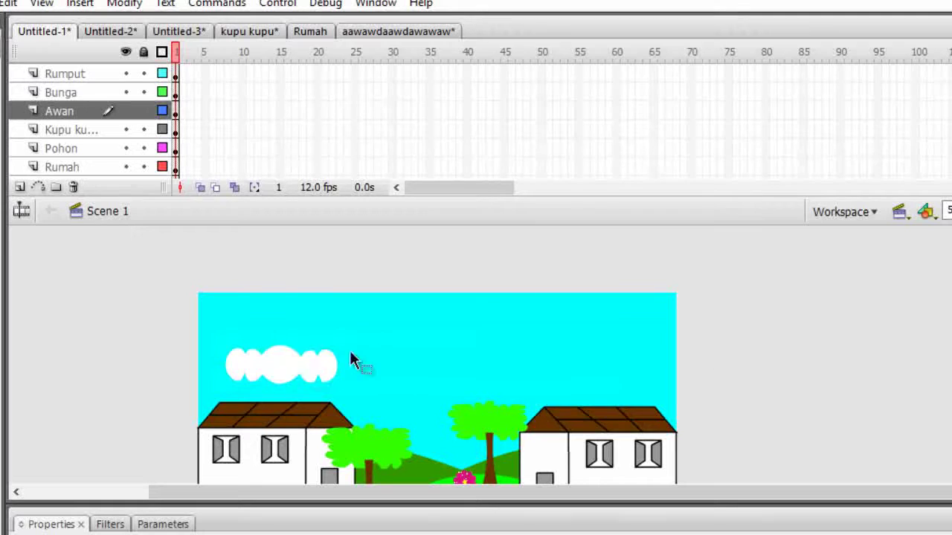
# Duplicate the cloud above the left house twice and line the two copies up beside it in an evenly spaced row
pyautogui.click(311, 374)
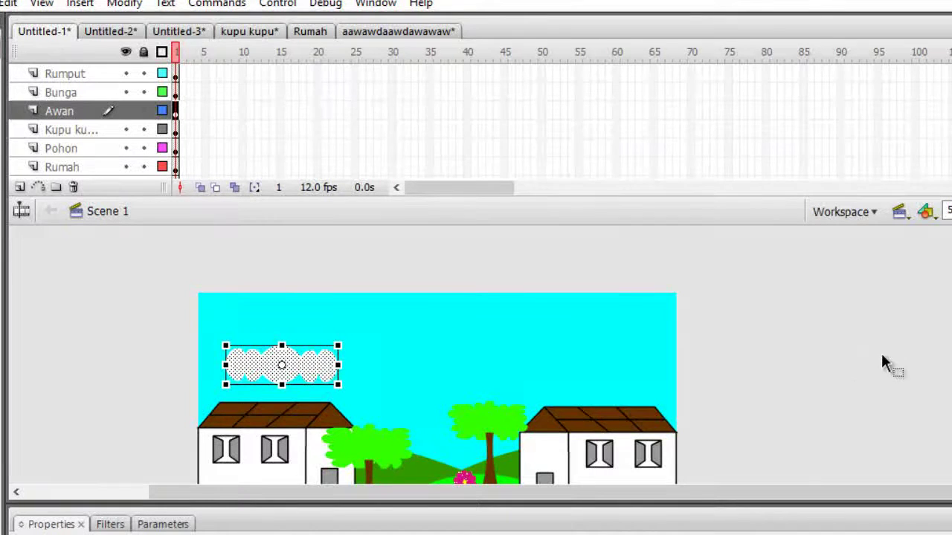
pyautogui.hotkey('ctrl', 'v')
pyautogui.click(784, 363)
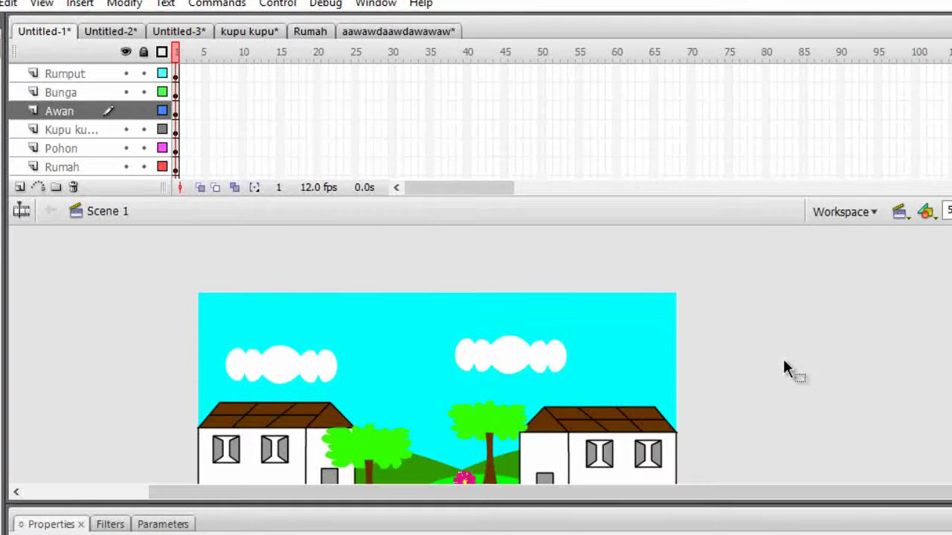
pyautogui.hotkey('ctrl', 'v')
pyautogui.moveTo(528, 360); pyautogui.dragTo(752, 363)
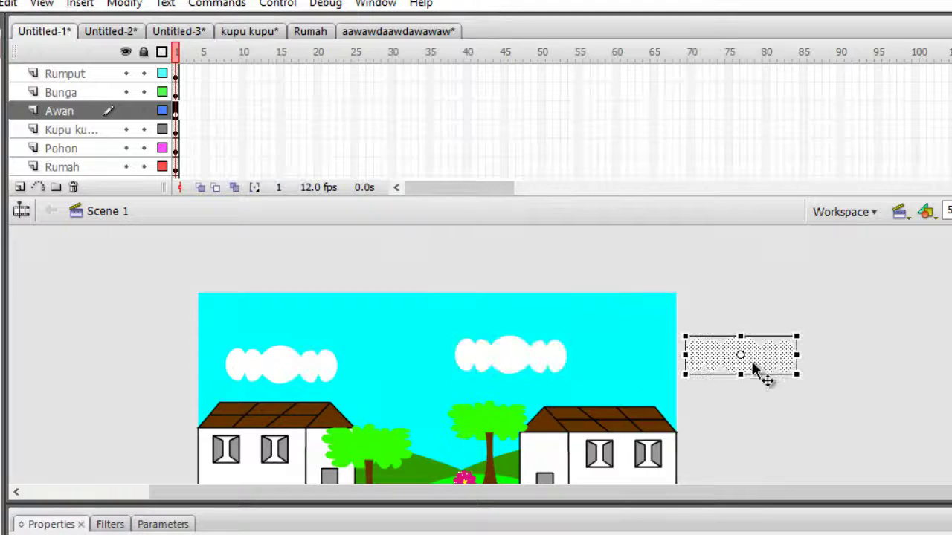
pyautogui.moveTo(514, 366); pyautogui.dragTo(415, 372)
pyautogui.click(748, 374)
pyautogui.moveTo(766, 362); pyautogui.dragTo(555, 378)
pyautogui.click(774, 376)
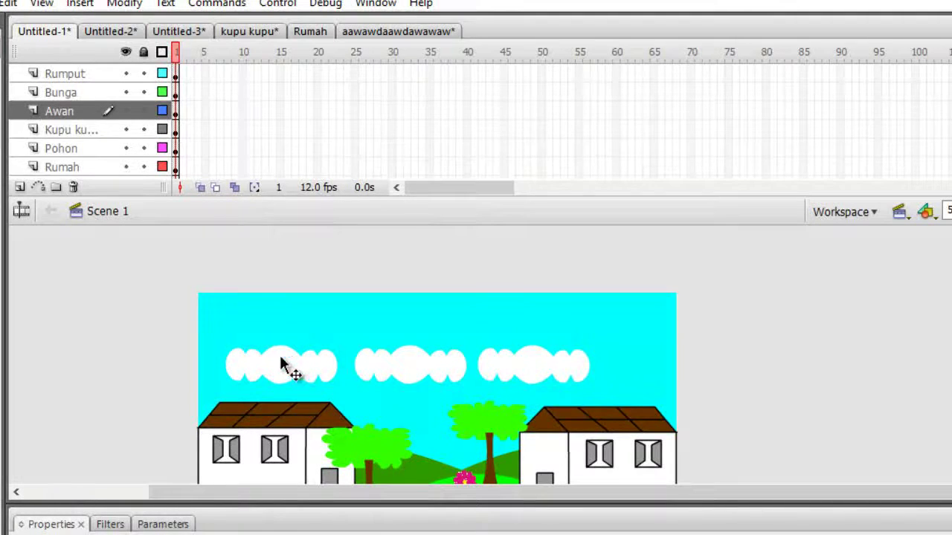
# Add a fourth cloud copy at the right end of the row, extending past the stage's right edge
pyautogui.moveTo(332, 387); pyautogui.dragTo(543, 391)
pyautogui.hotkey('ctrl', 'v')
pyautogui.moveTo(541, 361); pyautogui.dragTo(697, 363)
pyautogui.click(786, 324)
# Duplicate the row of four clouds, scale the copy down slightly, and place it above the original row within the stage width
pyautogui.moveTo(202, 330); pyautogui.dragTo(750, 389)
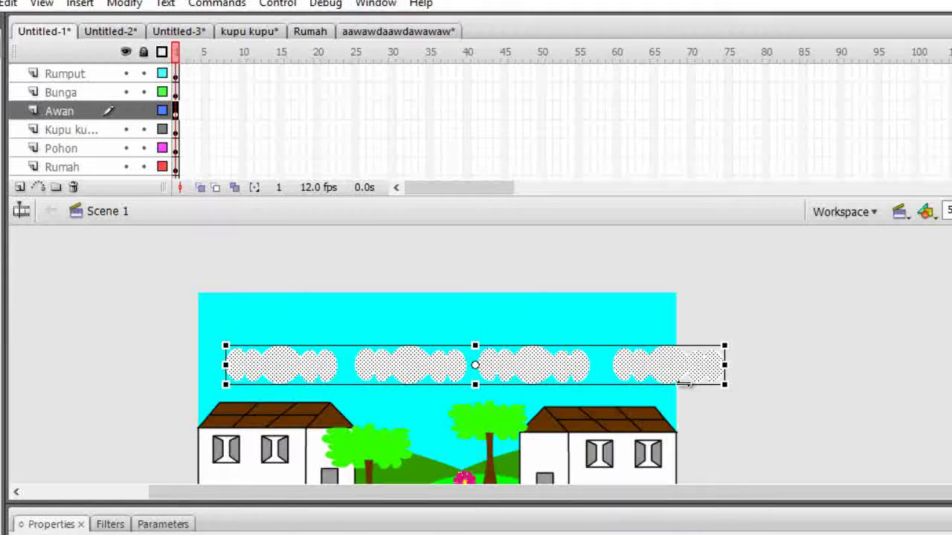
pyautogui.moveTo(601, 365); pyautogui.dragTo(540, 321)
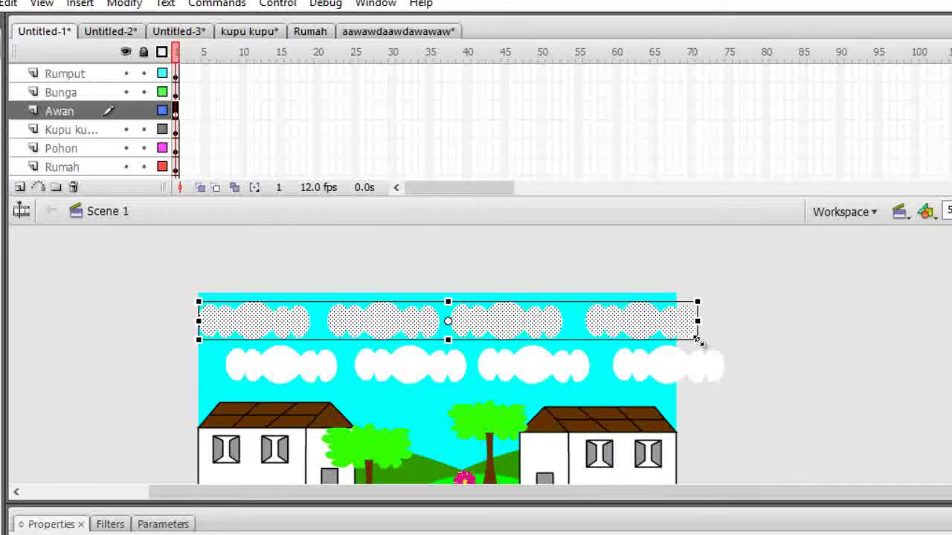
pyautogui.moveTo(698, 341); pyautogui.dragTo(662, 331)
pyautogui.moveTo(583, 318); pyautogui.dragTo(582, 327)
pyautogui.click(742, 333)
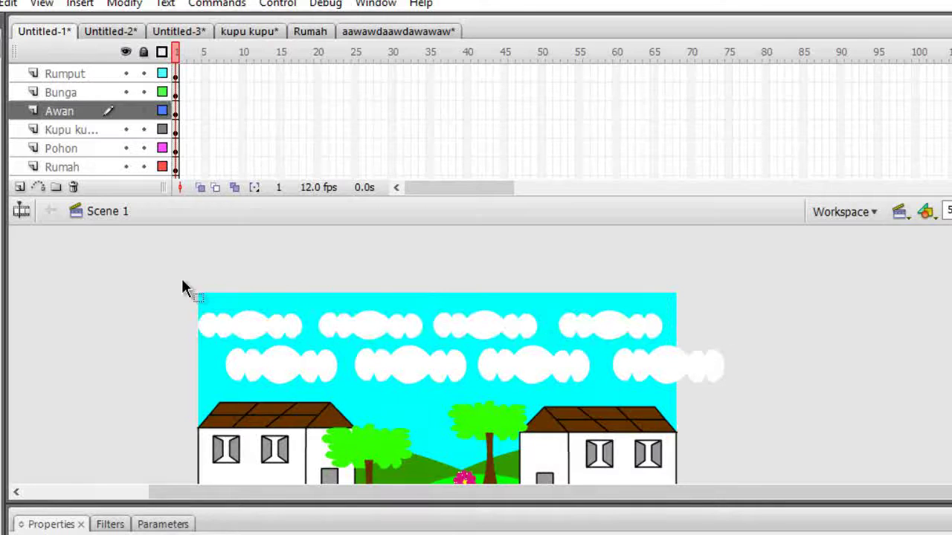
pyautogui.click(302, 336)
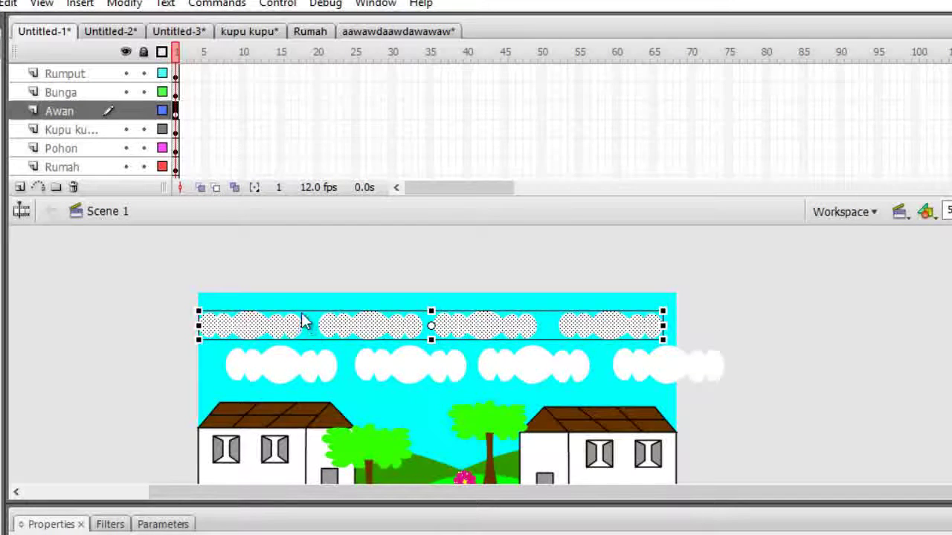
pyautogui.click(145, 296)
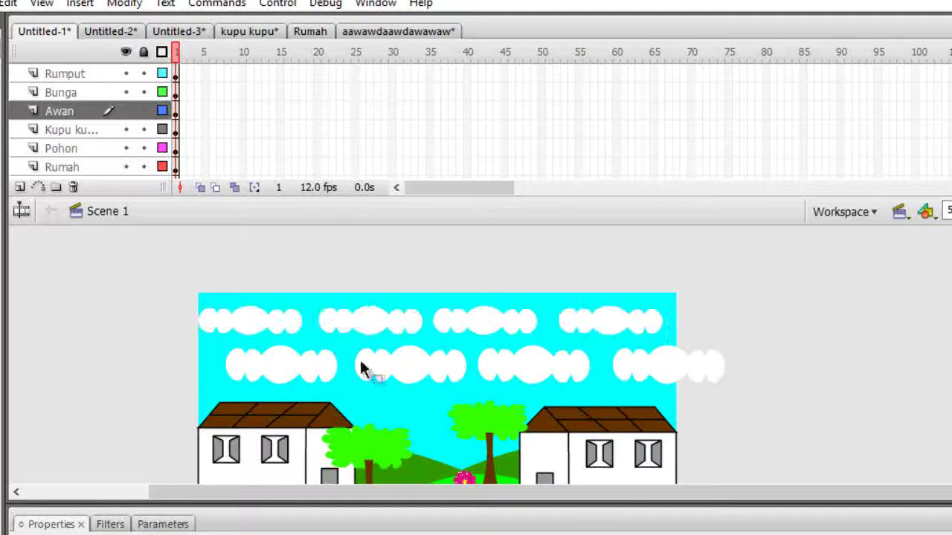
# Duplicate both cloud rows together and place the copy outside the stage's right edge, continuing the existing rows
pyautogui.moveTo(141, 290); pyautogui.dragTo(759, 395)
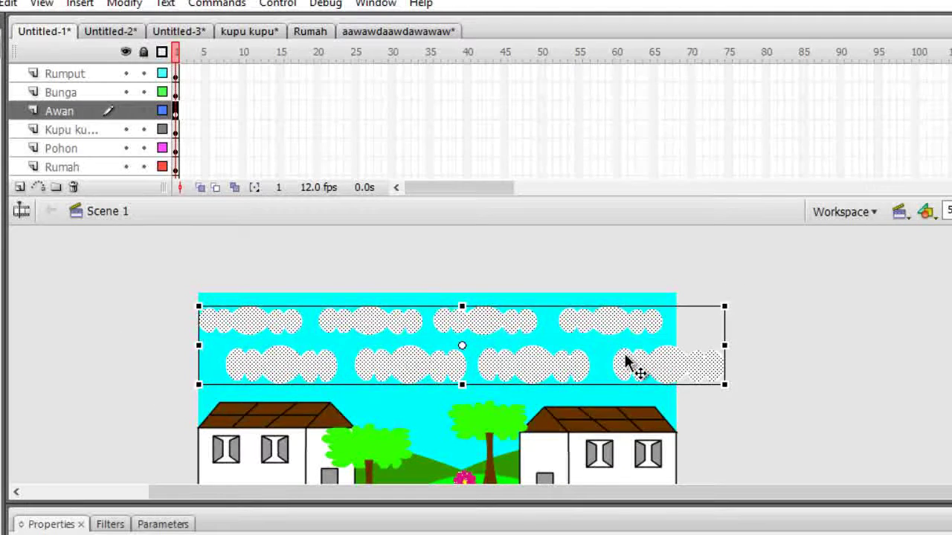
pyautogui.hotkey('ctrl', 'v')
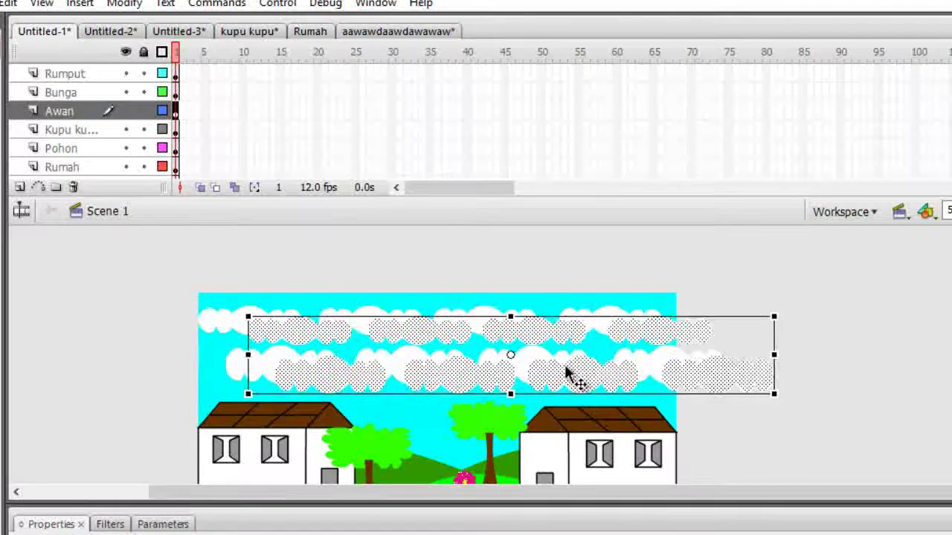
pyautogui.moveTo(576, 372); pyautogui.dragTo(858, 371)
pyautogui.moveTo(580, 493); pyautogui.dragTo(665, 503)
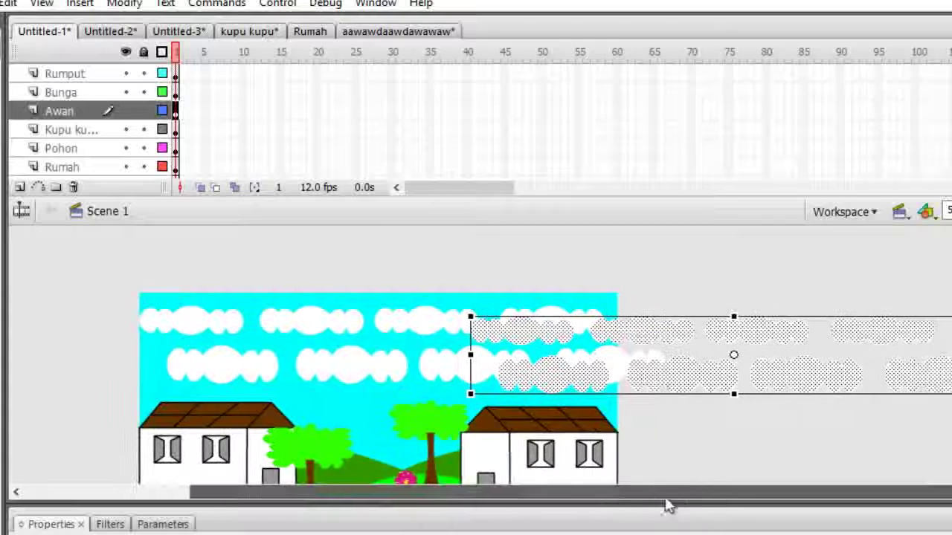
pyautogui.moveTo(766, 324); pyautogui.dragTo(803, 322)
pyautogui.moveTo(685, 324); pyautogui.dragTo(732, 322)
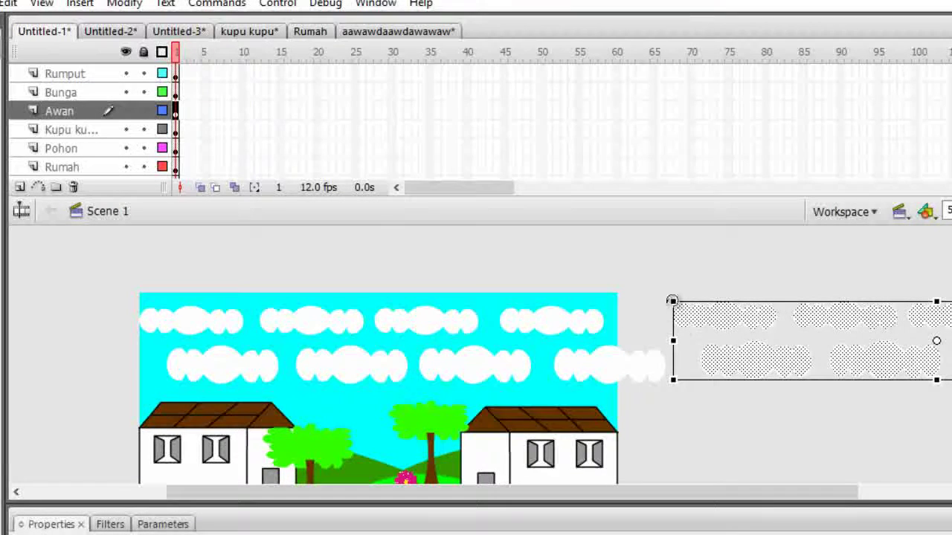
pyautogui.click(803, 284)
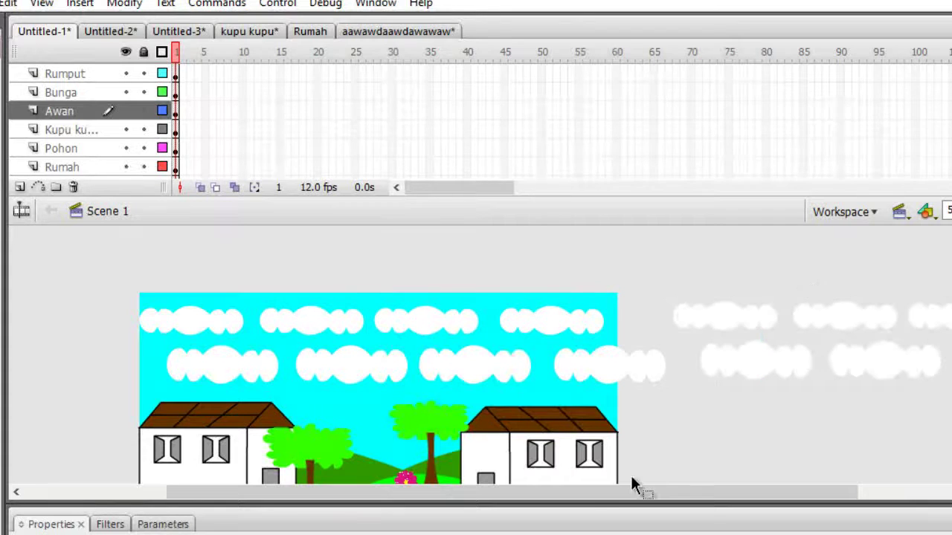
pyautogui.hscroll(2, 580, 446)
pyautogui.scroll(-5, 561, 406)
pyautogui.scroll(1, 560, 406)
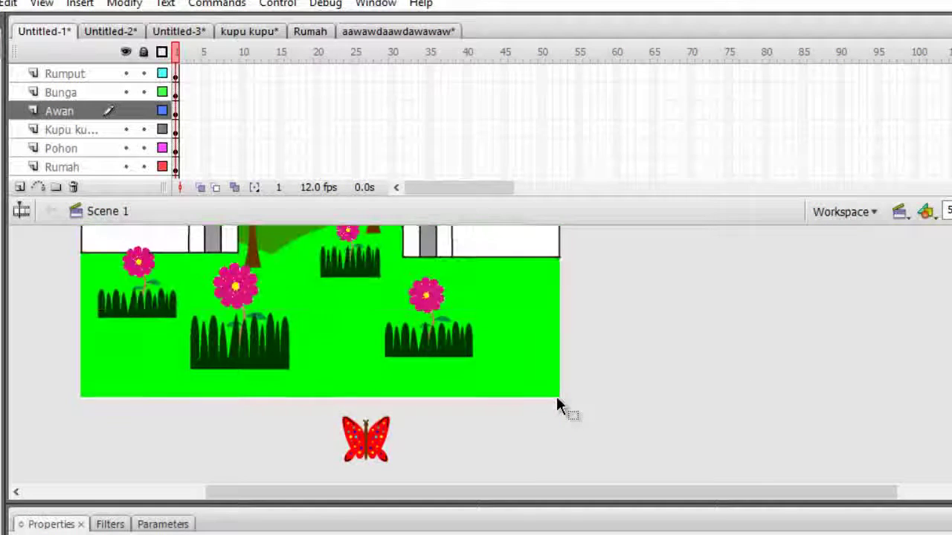